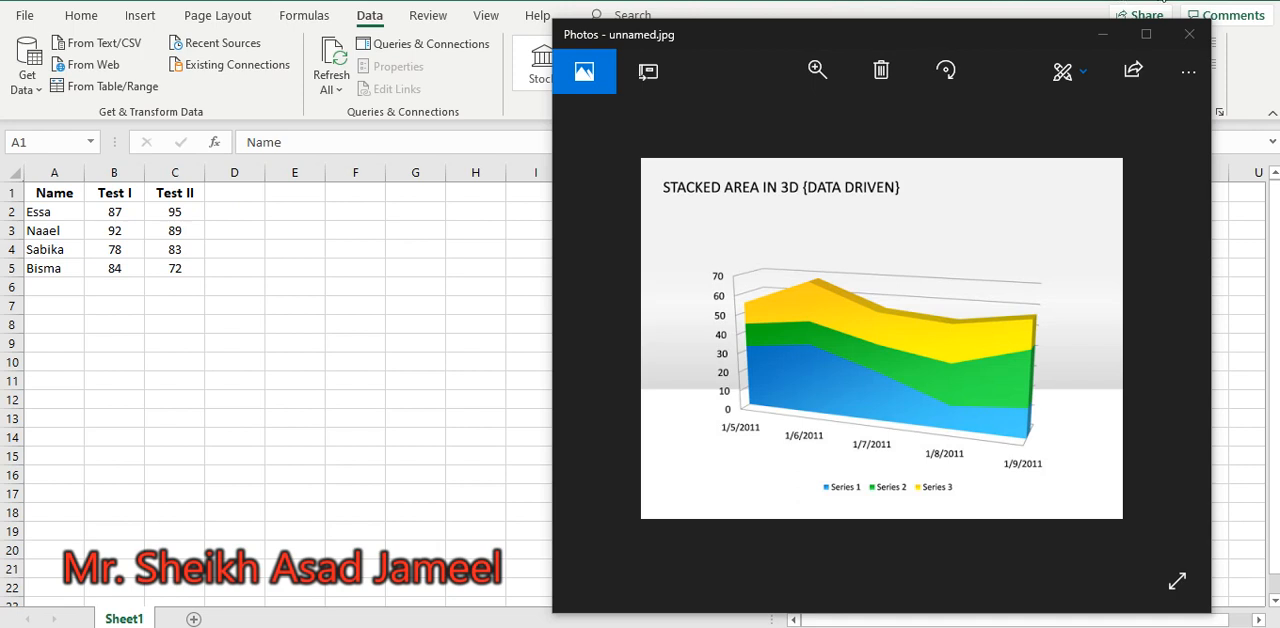
Clear the photo viewer away and insert a 2-D clustered column chart from the test results in A1:C5
{"action": "left_click", "coordinate": [1161, 1]}
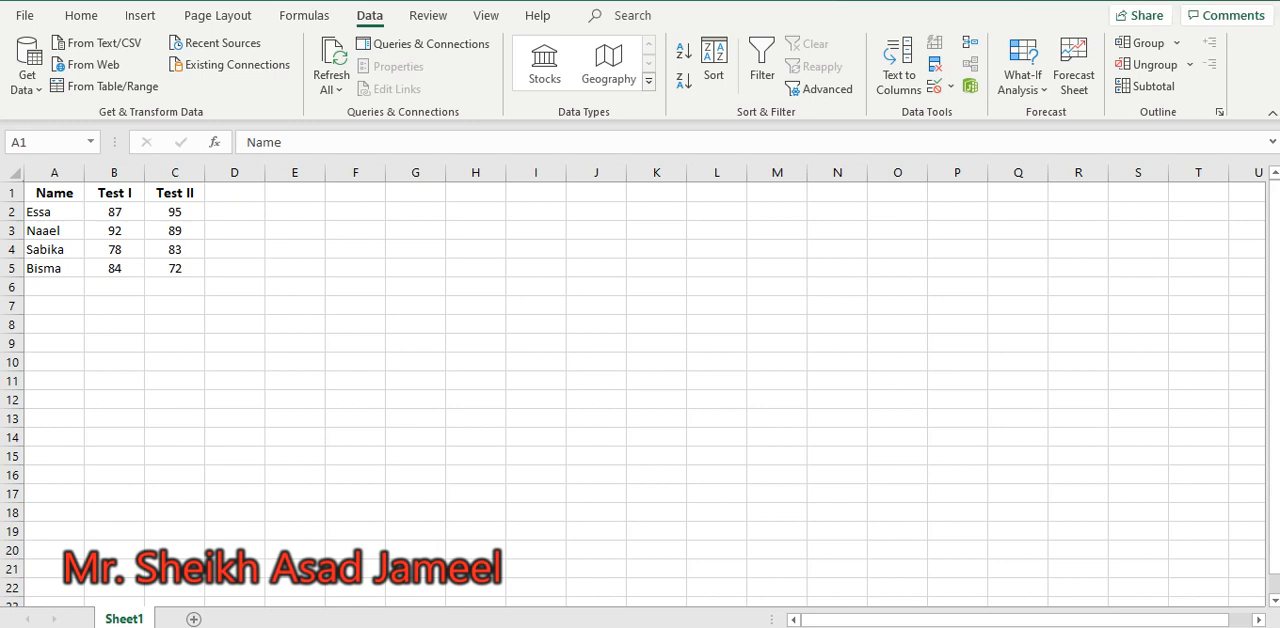
{"action": "key", "text": "ctrl+a"}
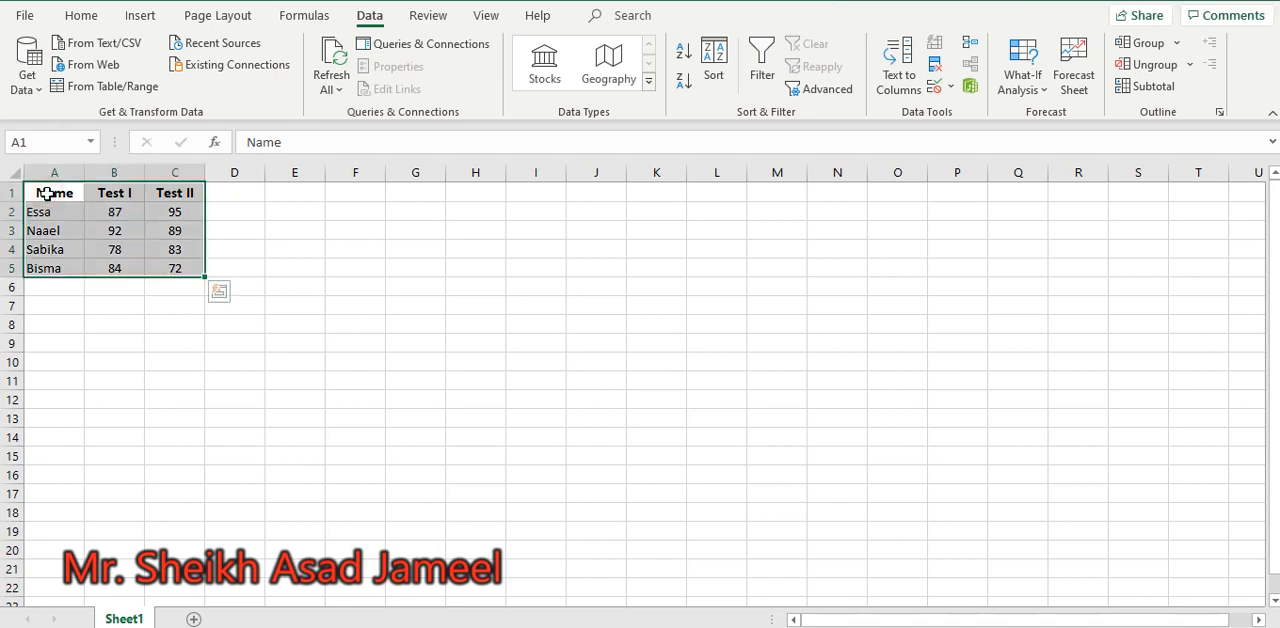
{"action": "left_click", "coordinate": [138, 17]}
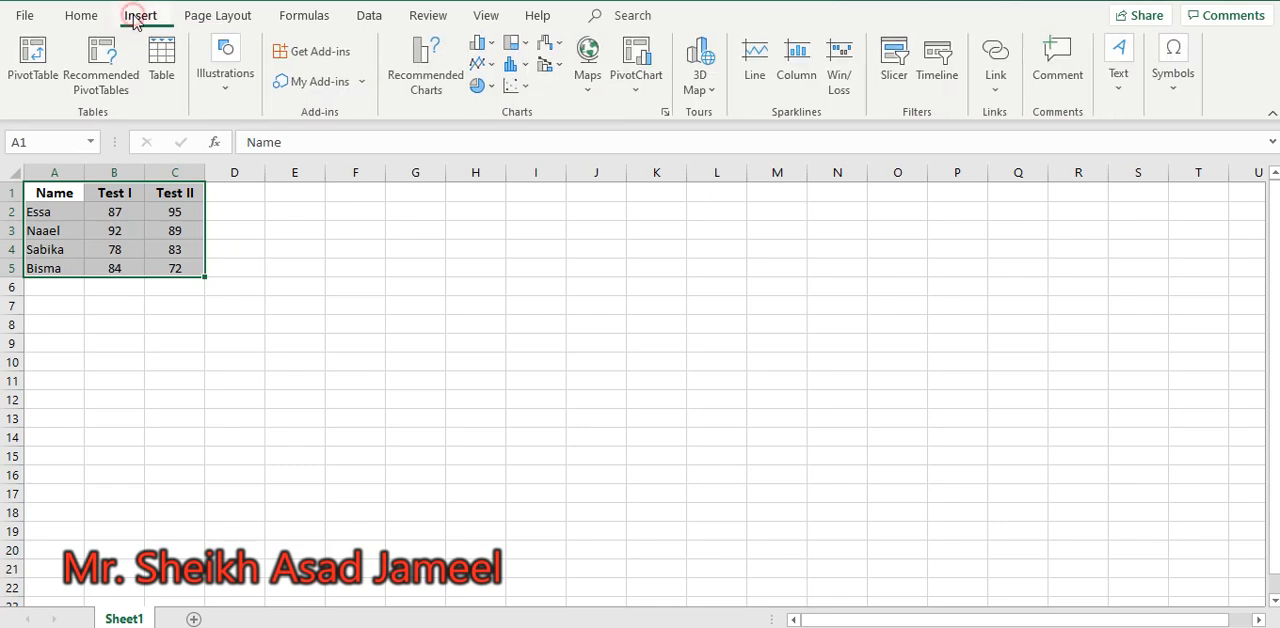
{"action": "left_click", "coordinate": [485, 44]}
{"action": "left_click", "coordinate": [496, 108]}
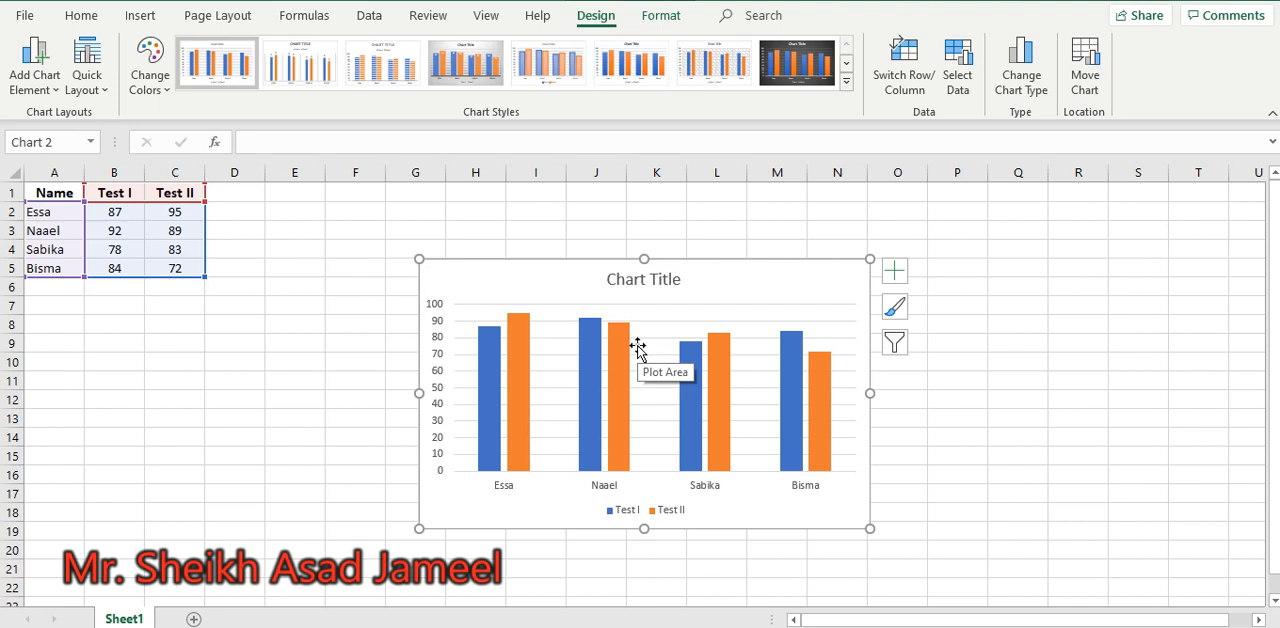
{"action": "left_click", "coordinate": [30, 88]}
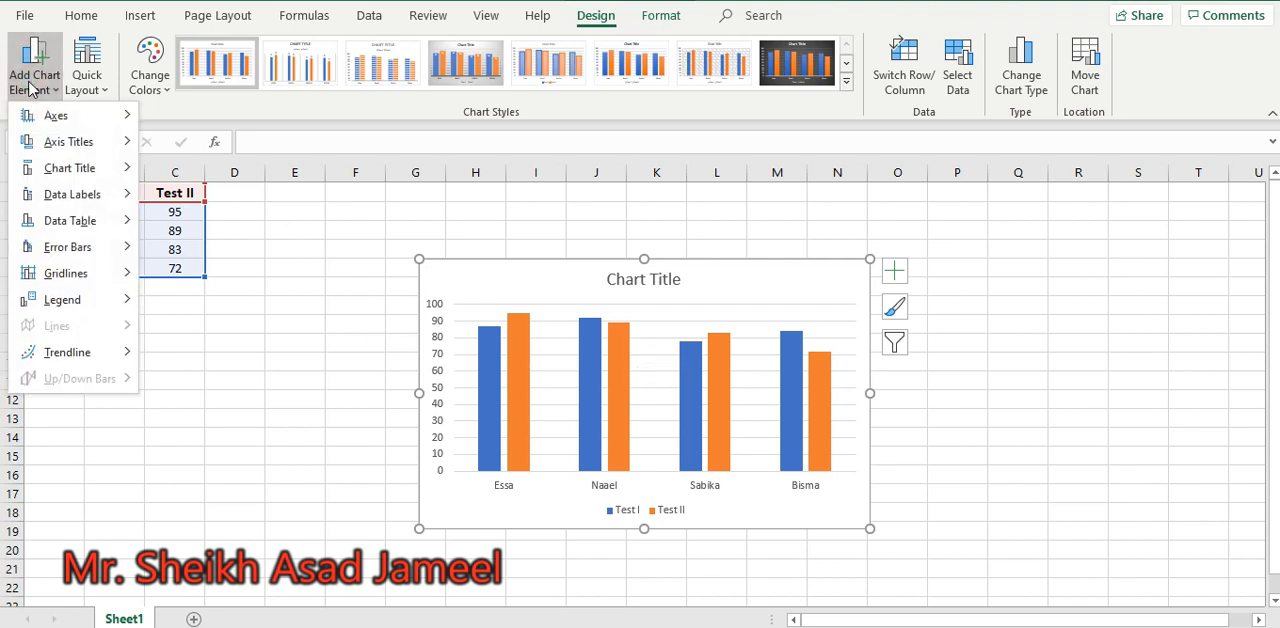
{"action": "mouse_move", "coordinate": [63, 173]}
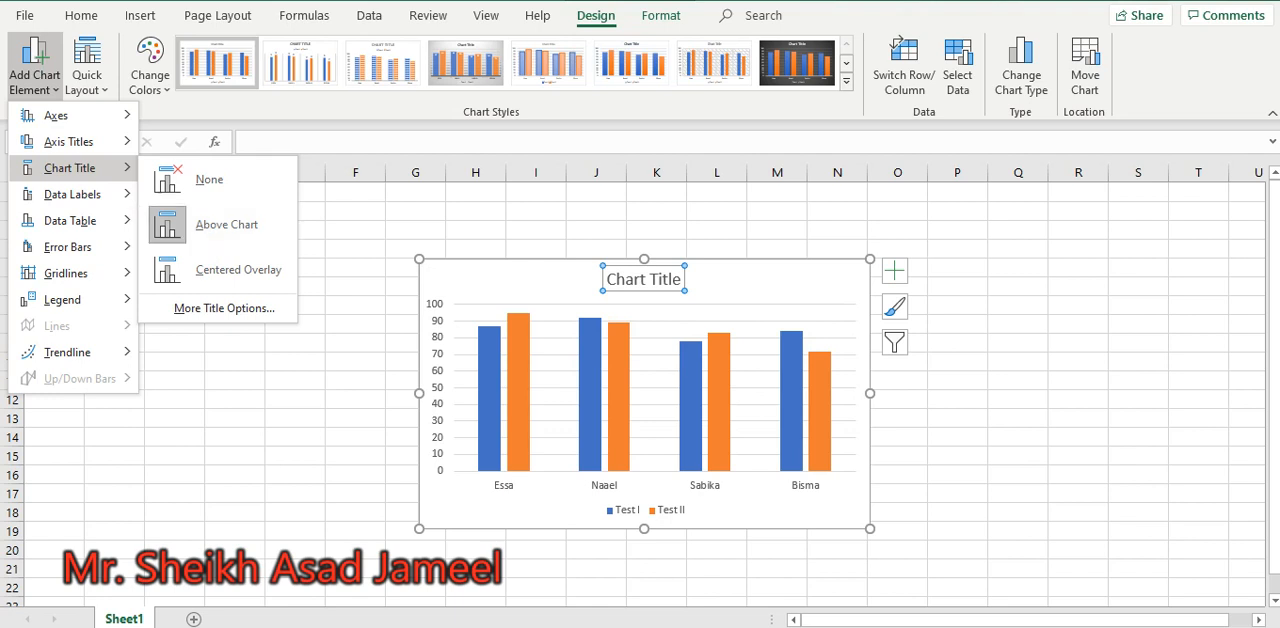
{"action": "key", "text": "Escape"}
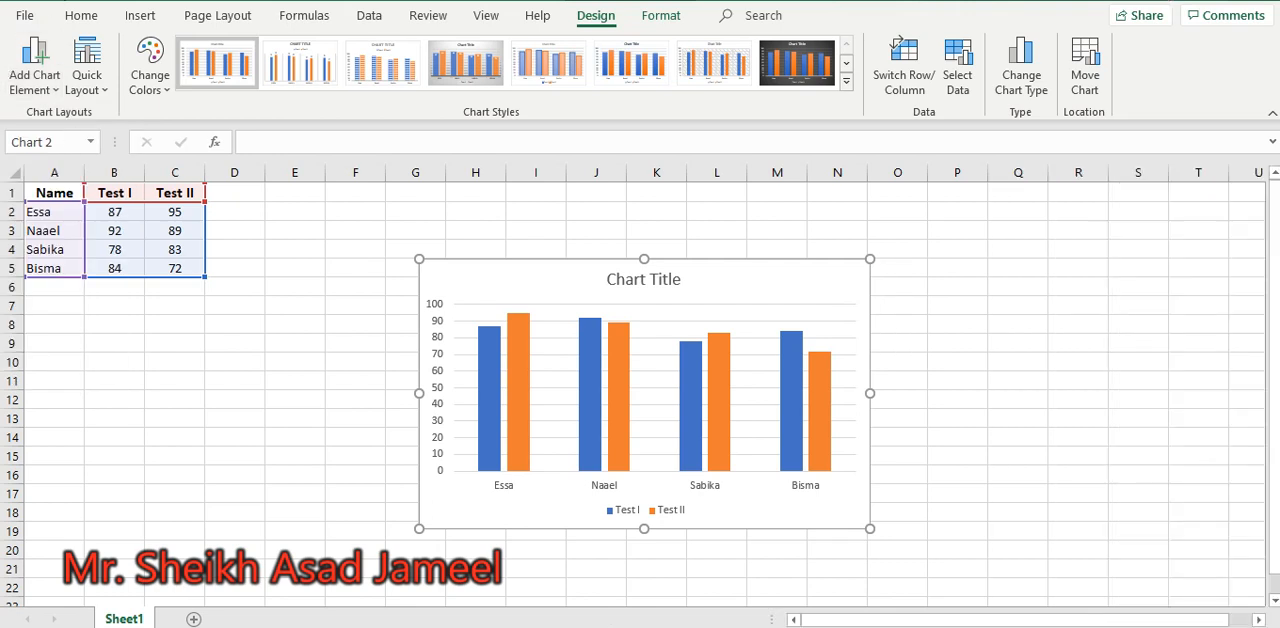
Place the chart title above the chart and replace its text with "Results of Test I and Test II"
{"action": "left_click", "coordinate": [37, 93]}
{"action": "mouse_move", "coordinate": [97, 168]}
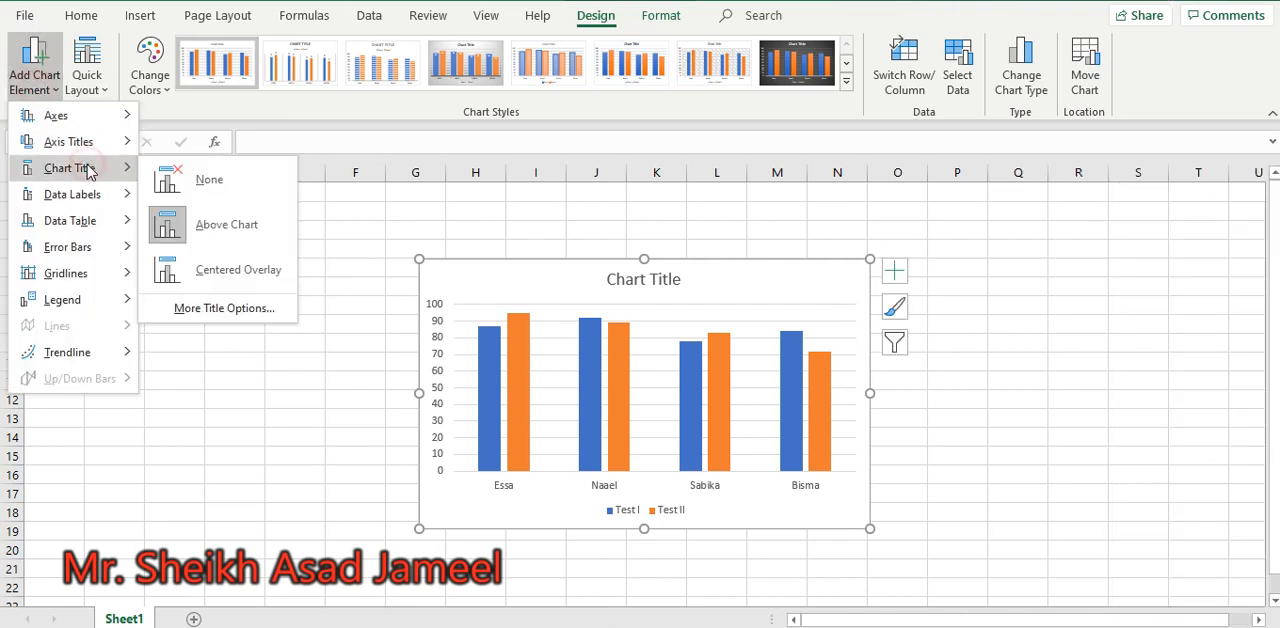
{"action": "left_click", "coordinate": [275, 227]}
{"action": "double_click", "coordinate": [622, 283]}
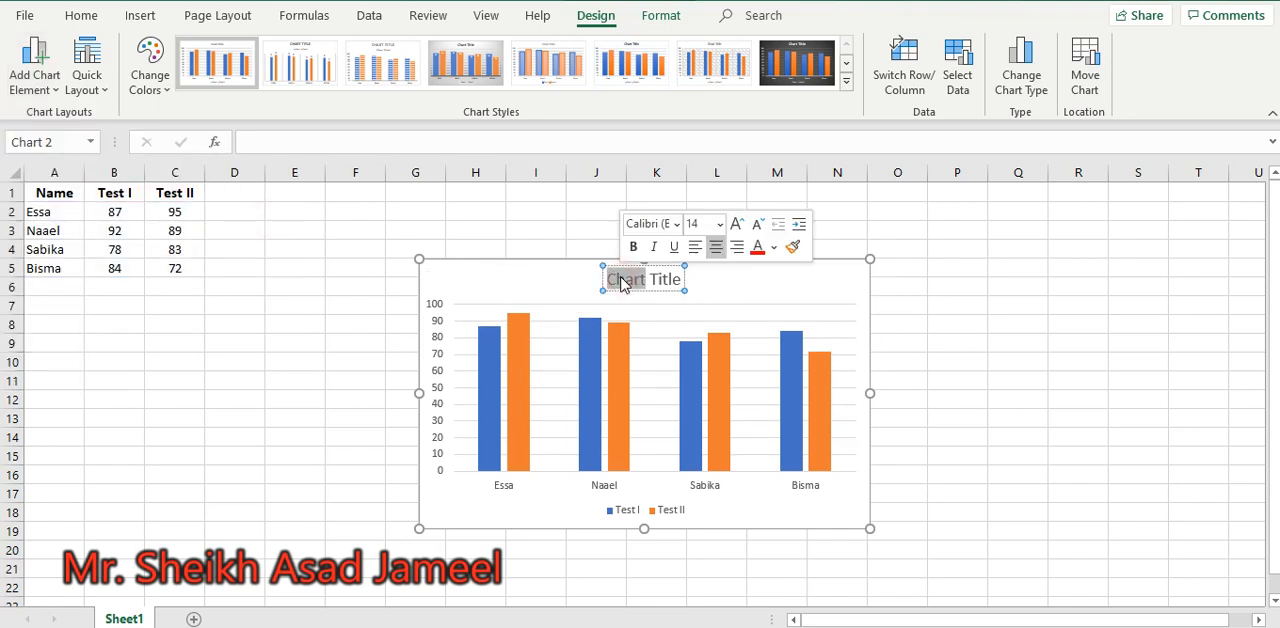
{"action": "left_click", "coordinate": [620, 280]}
{"action": "key", "text": "BackSpace"}
{"action": "key", "text": "BackSpace"}
{"action": "key", "text": "BackSpace"}
{"action": "key", "text": "BackSpace"}
{"action": "key", "text": "BackSpace"}
{"action": "key", "text": "BackSpace"}
{"action": "key", "text": "BackSpace"}
{"action": "key", "text": "BackSpace"}
{"action": "key", "text": "BackSpace"}
{"action": "key", "text": "BackSpace"}
{"action": "key", "text": "BackSpace"}
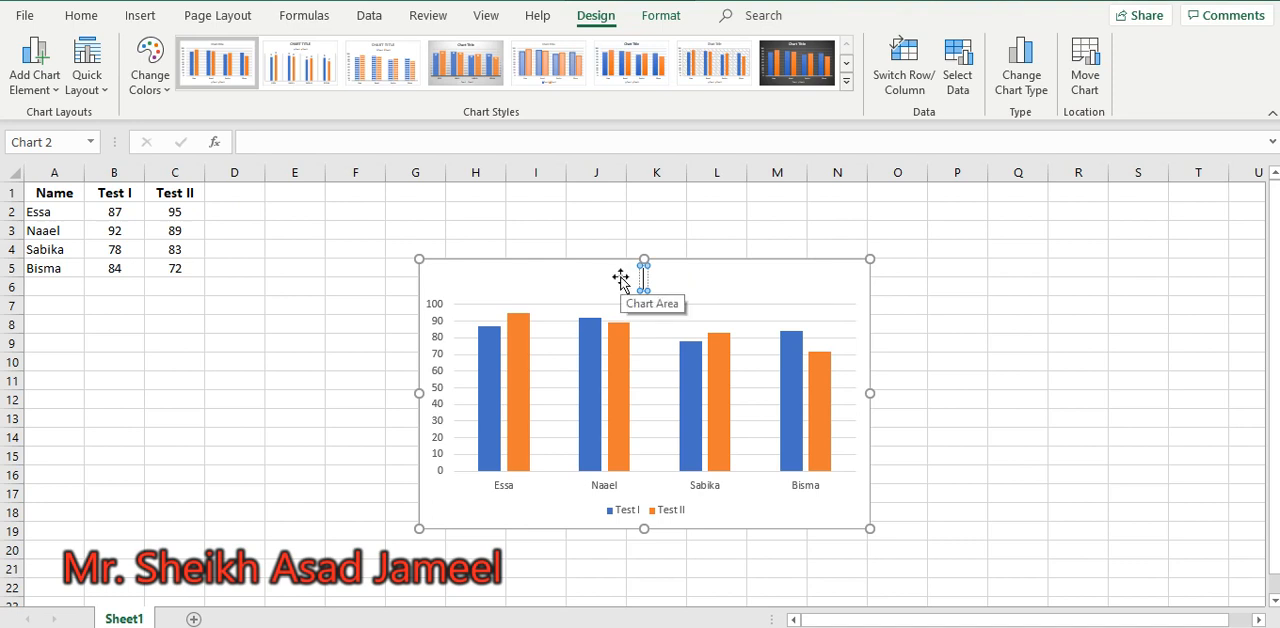
{"action": "type", "text": "Resu"}
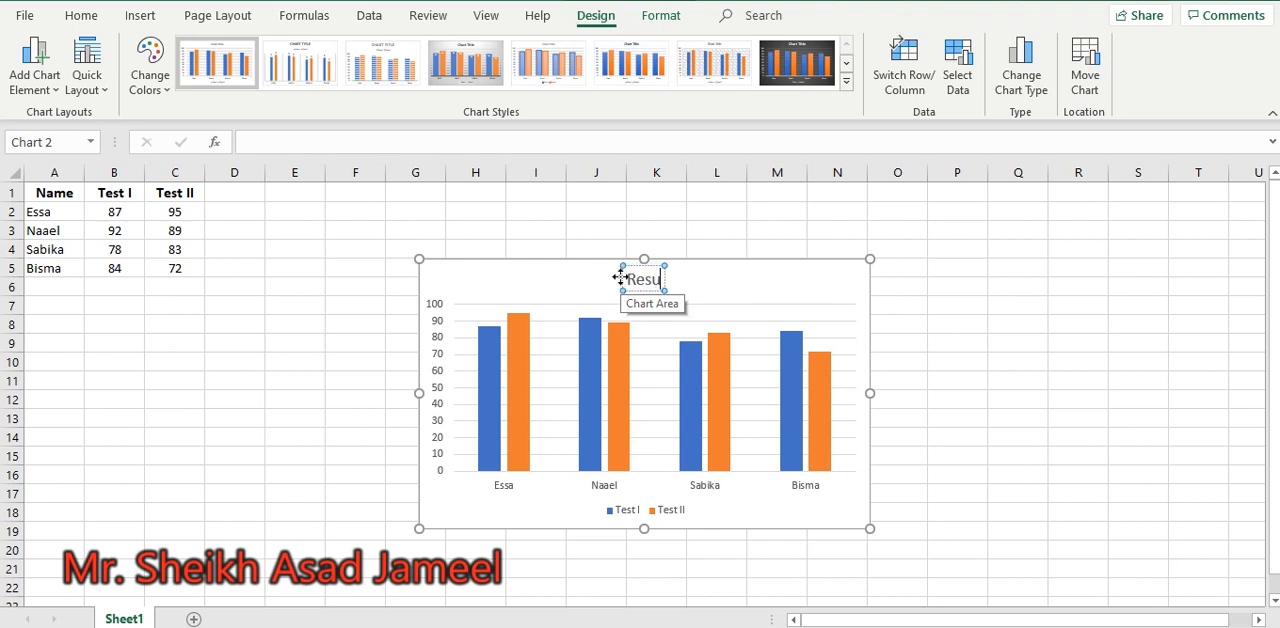
{"action": "type", "text": "lts o"}
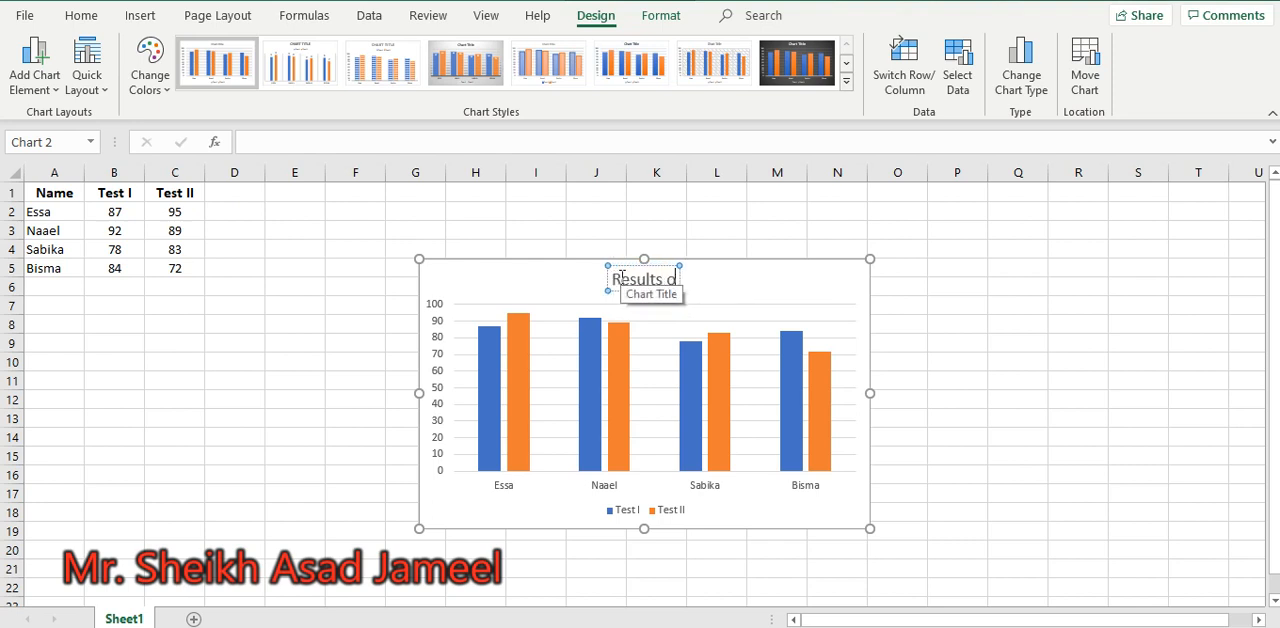
{"action": "type", "text": "f Test"}
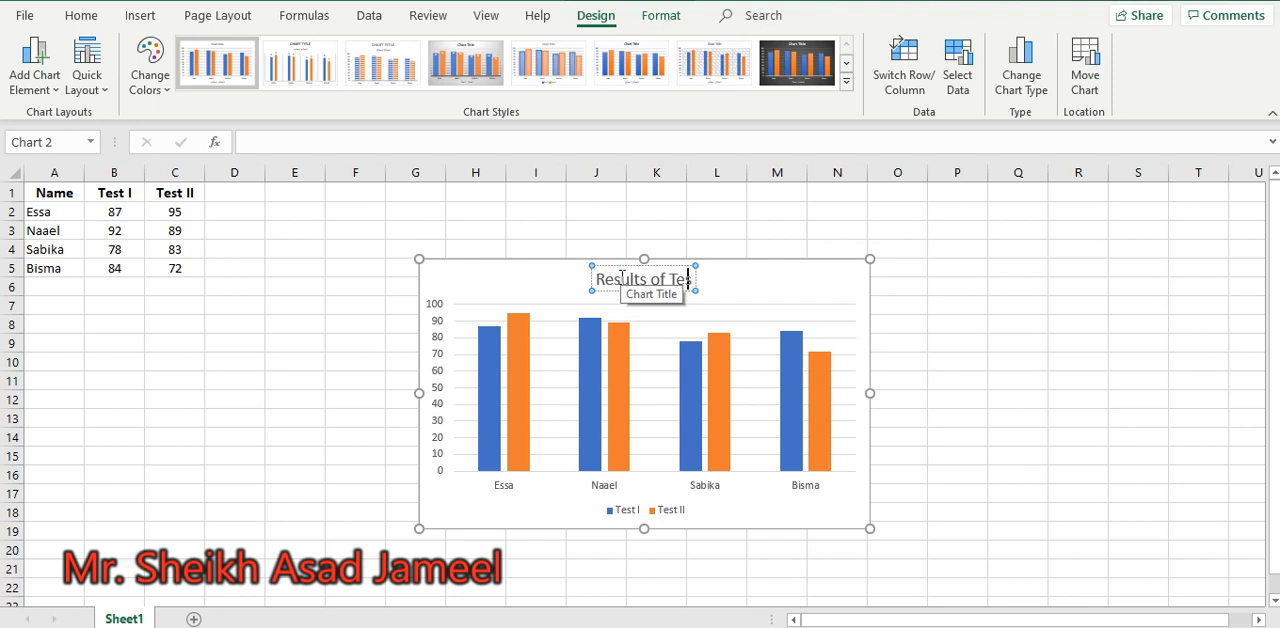
{"action": "type", "text": " I a"}
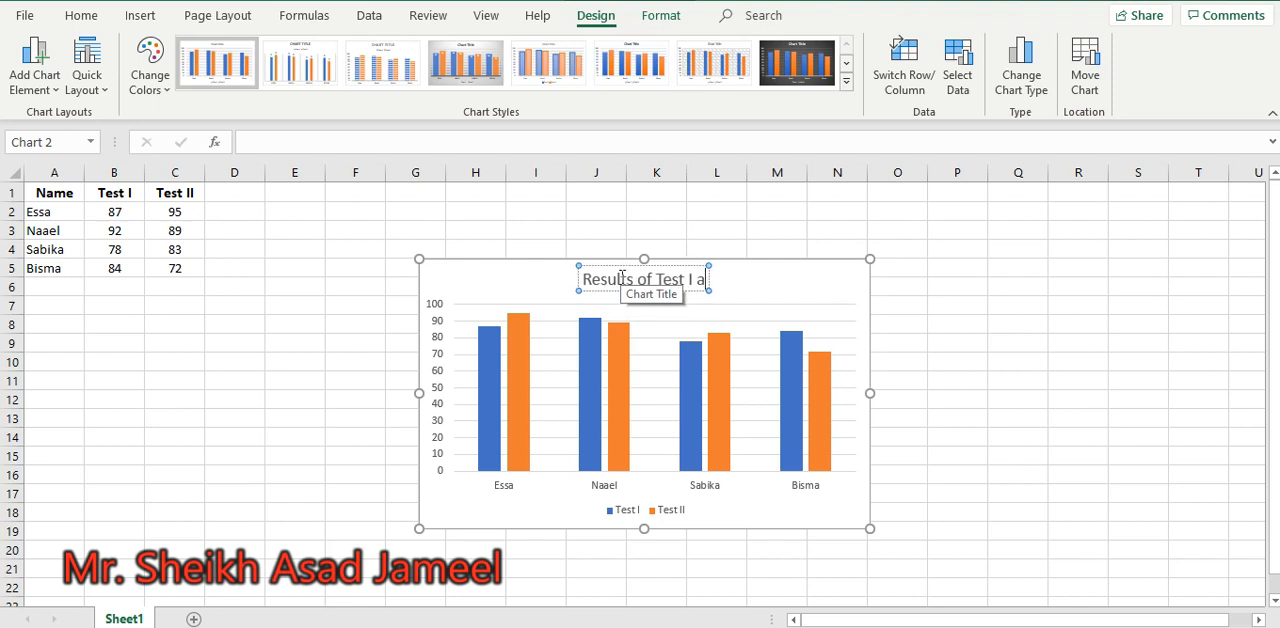
{"action": "type", "text": "nd Tes"}
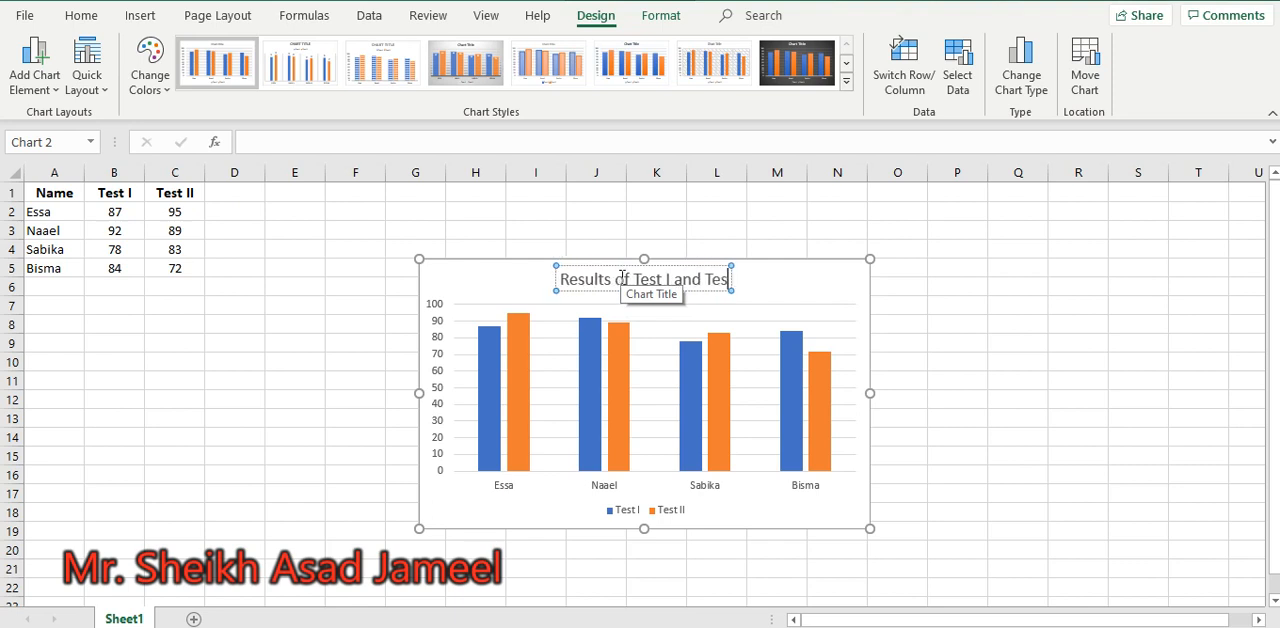
{"action": "type", "text": "t II"}
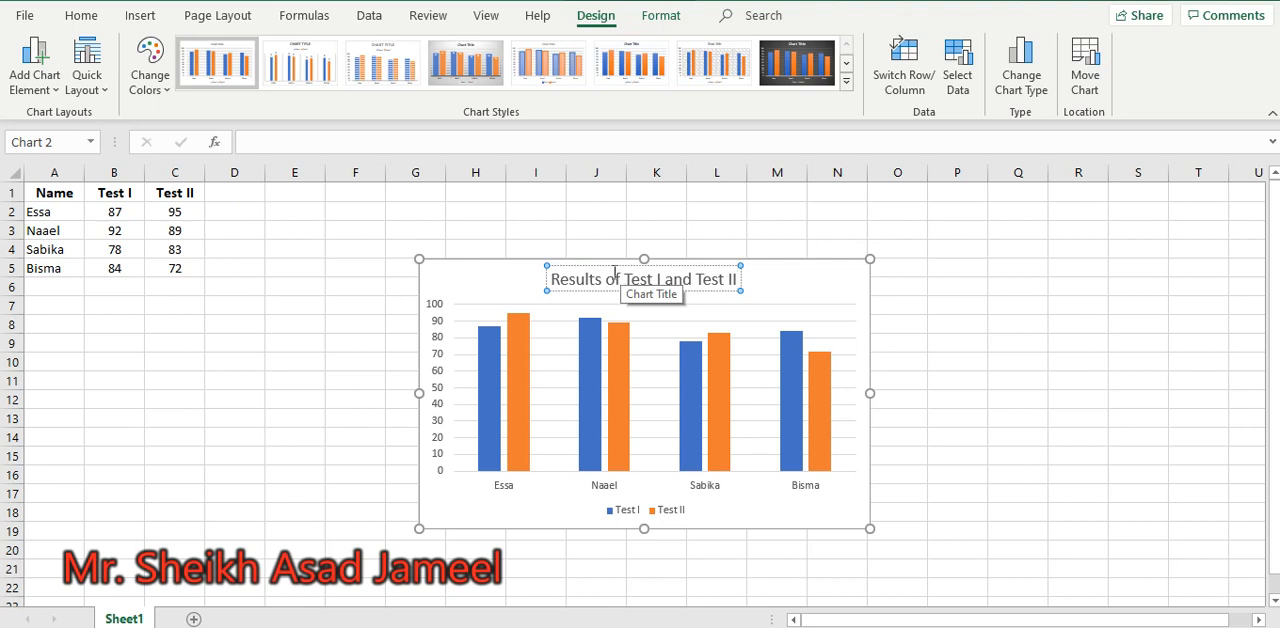
Format the whole chart title as bold with font size 16
{"action": "left_click_drag", "start_coordinate": [550, 279], "coordinate": [752, 279]}
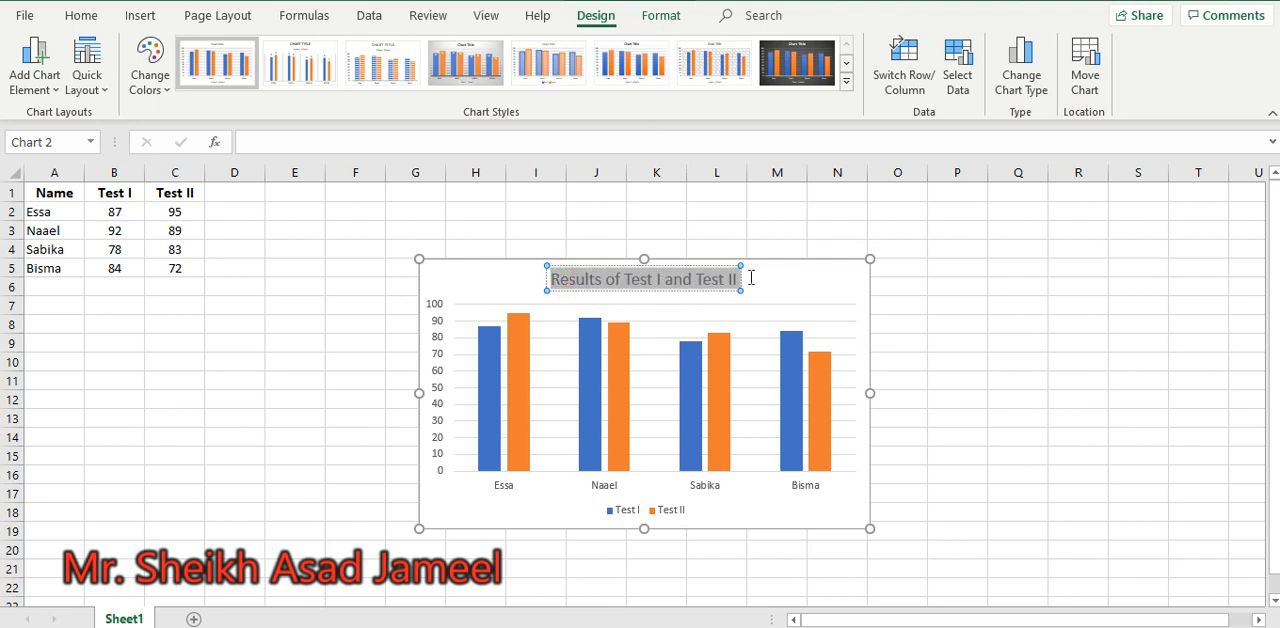
{"action": "left_click", "coordinate": [81, 15]}
{"action": "left_click", "coordinate": [109, 81]}
{"action": "left_click", "coordinate": [264, 50]}
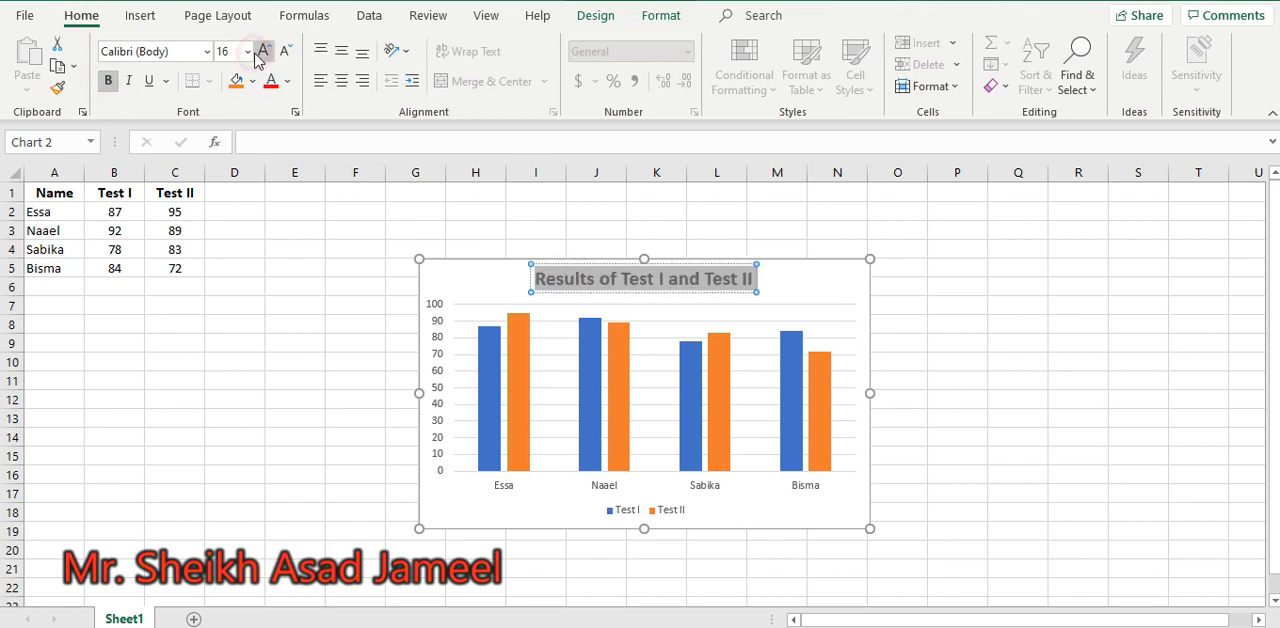
{"action": "left_click", "coordinate": [383, 268]}
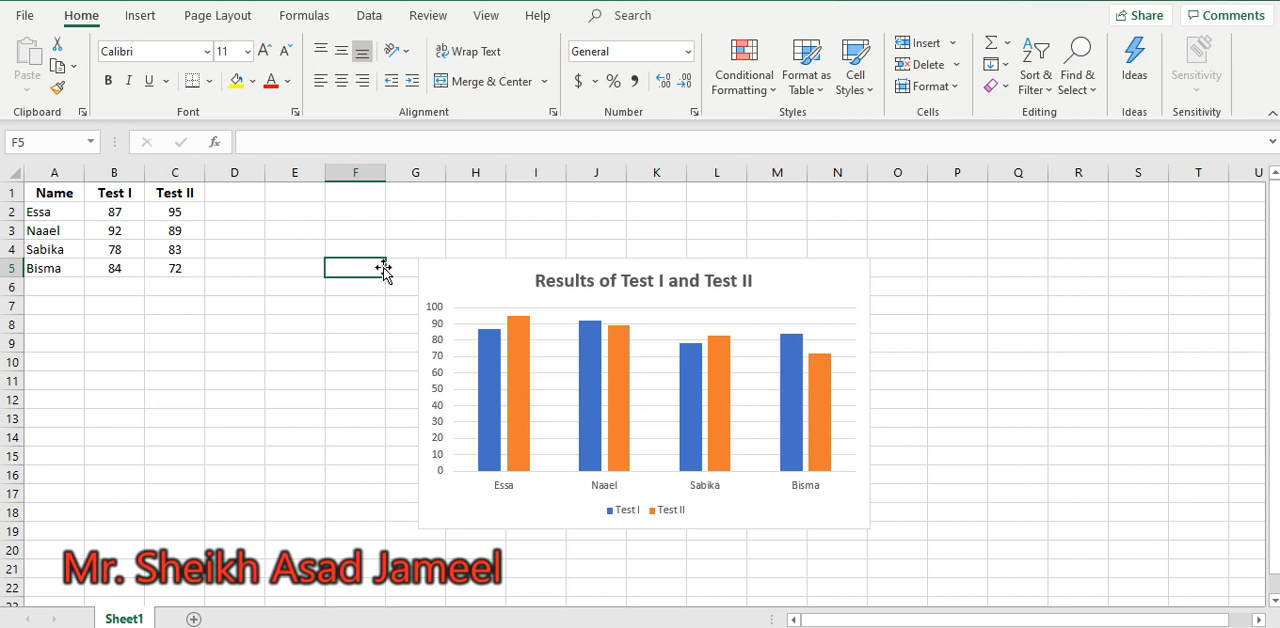
Add a primary vertical axis title to the chart and set its text to "Marks"
{"action": "left_click", "coordinate": [522, 322]}
{"action": "double_click", "coordinate": [467, 298]}
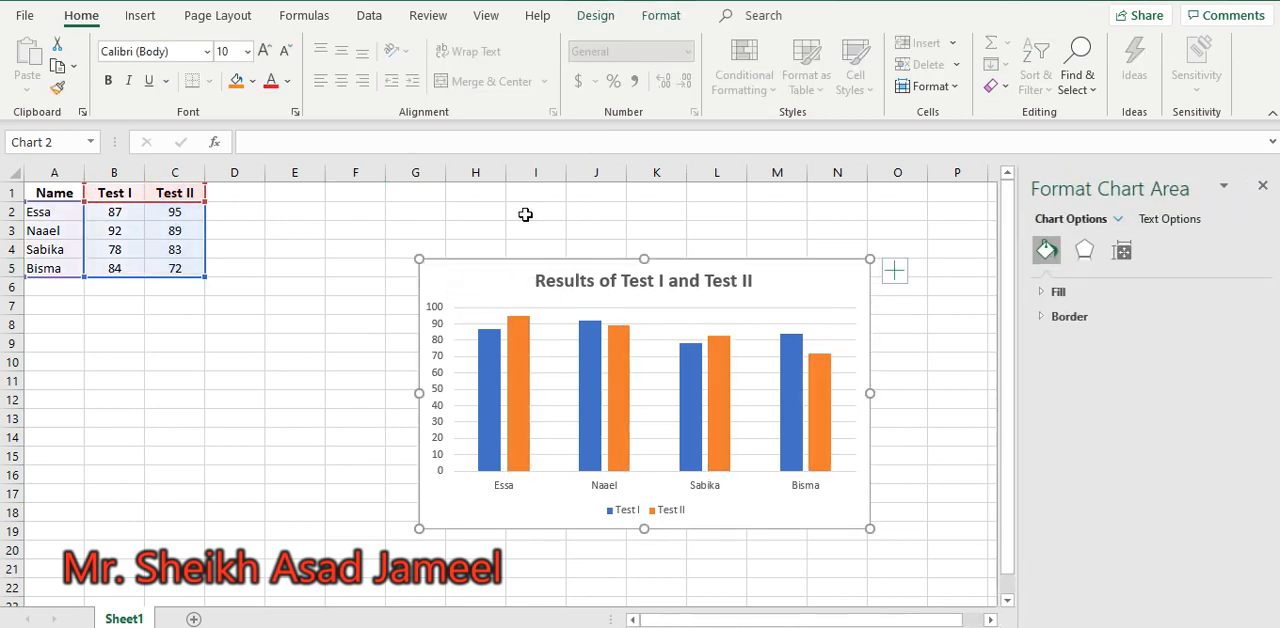
{"action": "left_click", "coordinate": [595, 15]}
{"action": "left_click", "coordinate": [32, 88]}
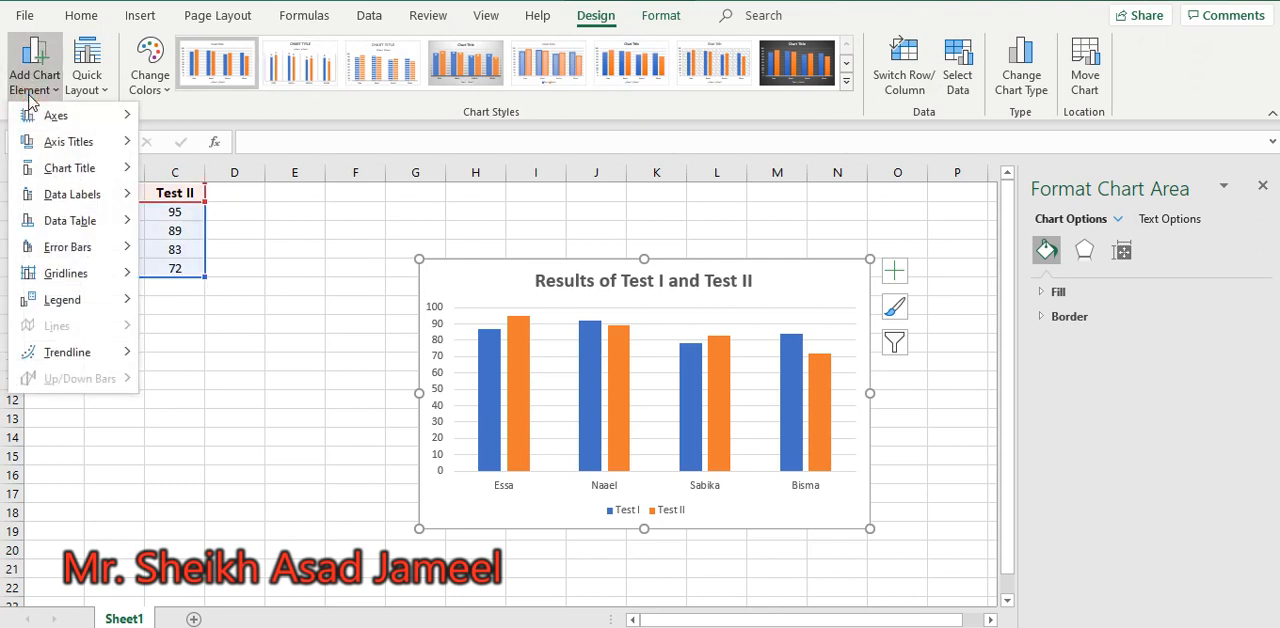
{"action": "mouse_move", "coordinate": [50, 143]}
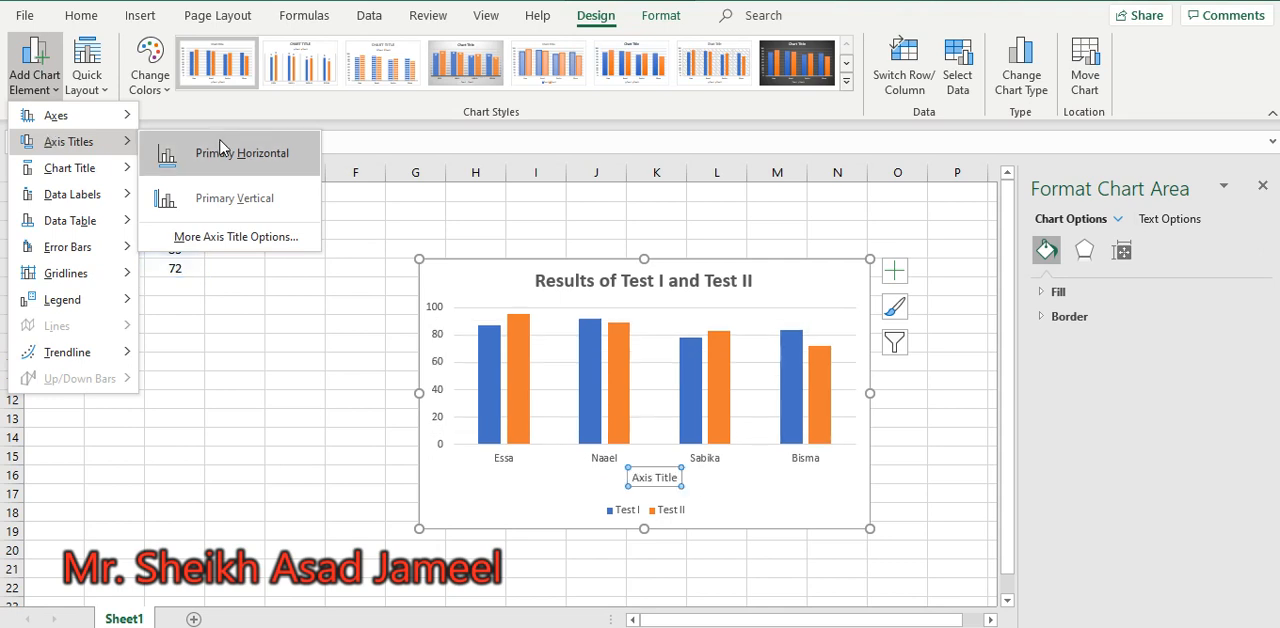
{"action": "left_click", "coordinate": [237, 196]}
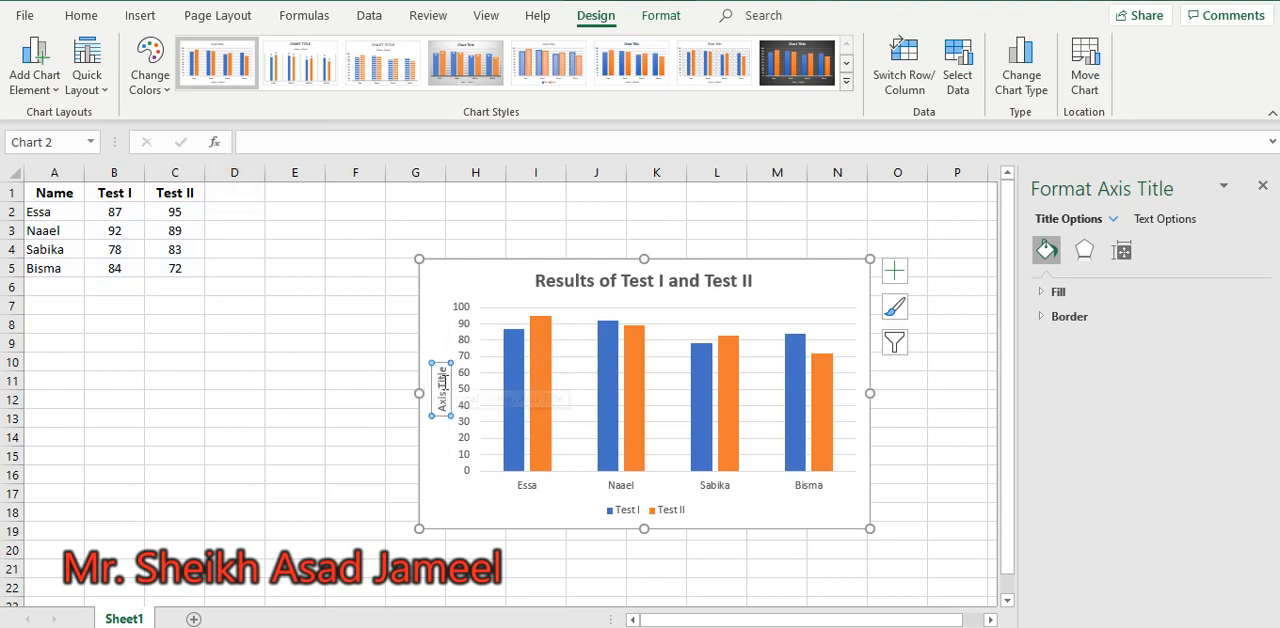
{"action": "left_click", "coordinate": [441, 380]}
{"action": "key", "text": "BackSpace"}
{"action": "key", "text": "BackSpace"}
{"action": "key", "text": "BackSpace"}
{"action": "key", "text": "BackSpace"}
{"action": "key", "text": "BackSpace"}
{"action": "key", "text": "BackSpace"}
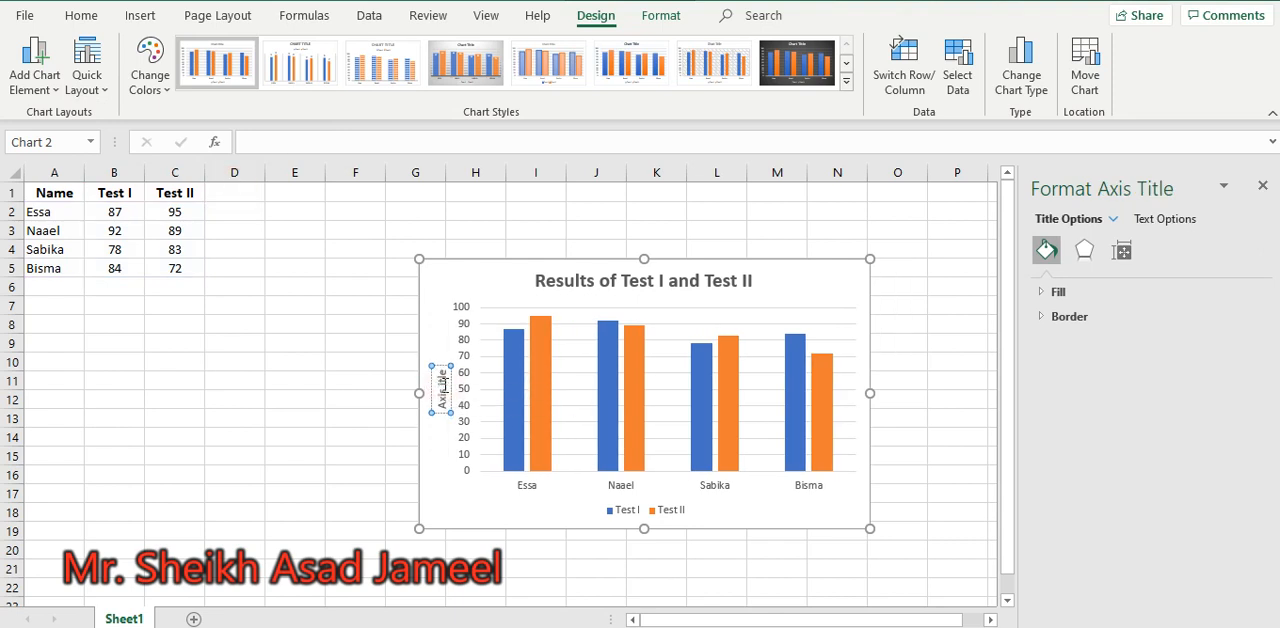
{"action": "double_click", "coordinate": [444, 387]}
{"action": "type", "text": "Marks"}
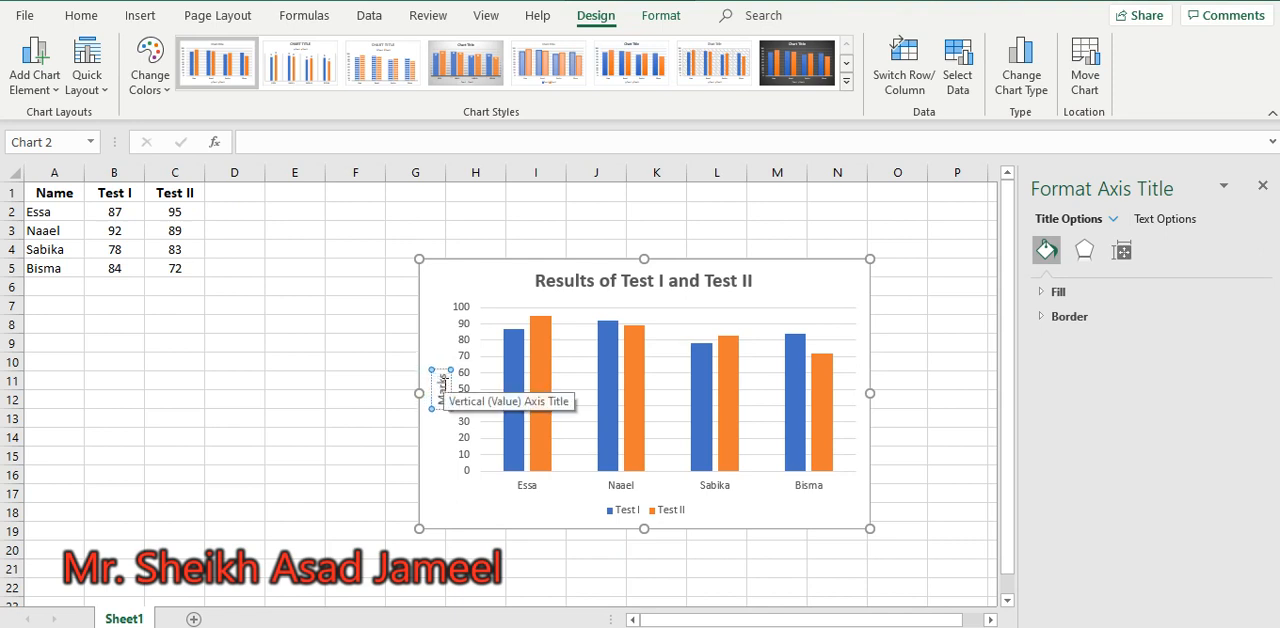
Add a primary horizontal axis title to the chart and set its text to "Name of Candidate"
{"action": "left_click", "coordinate": [50, 88]}
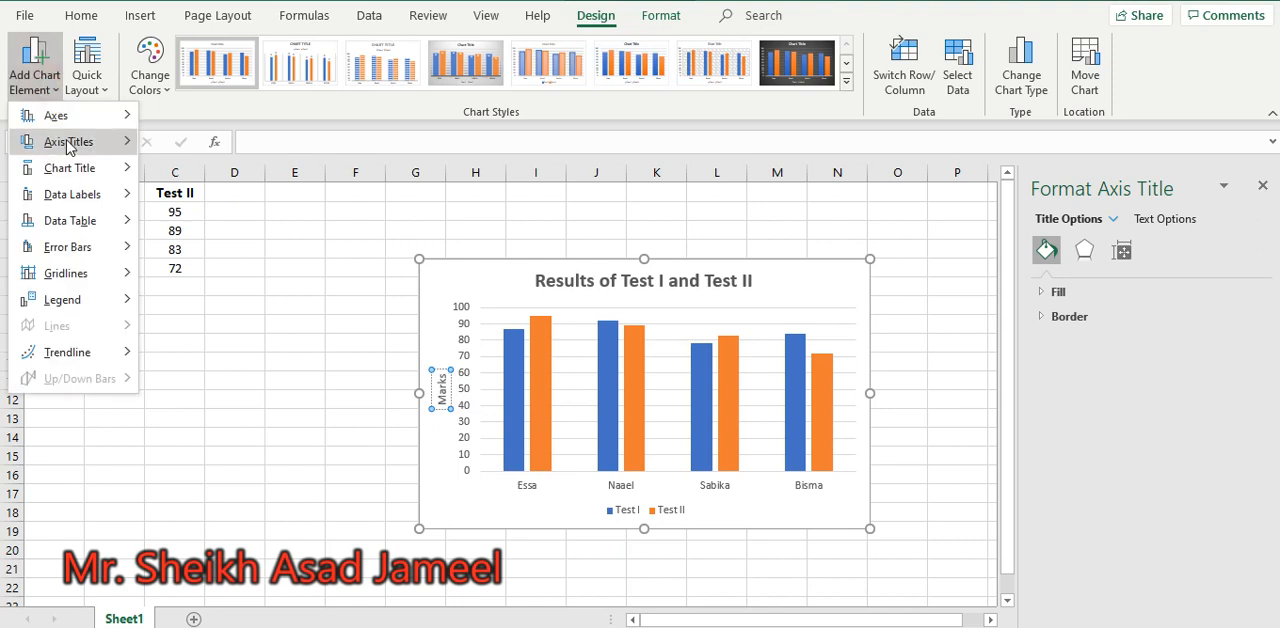
{"action": "left_click", "coordinate": [264, 158]}
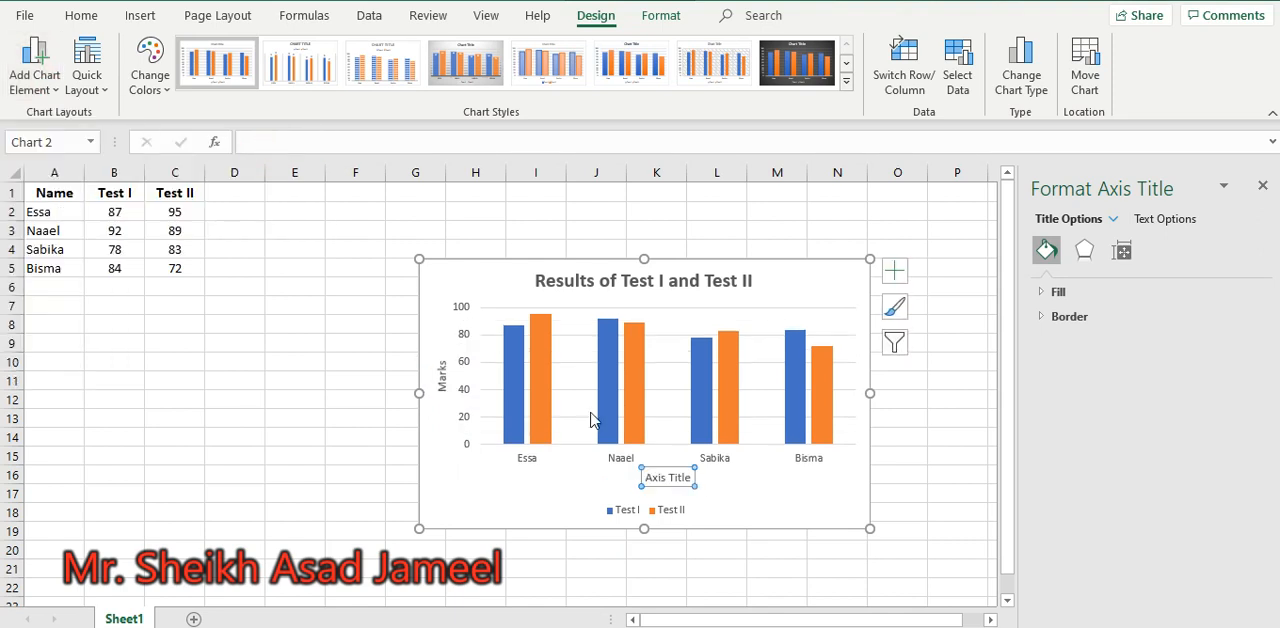
{"action": "left_click", "coordinate": [676, 477]}
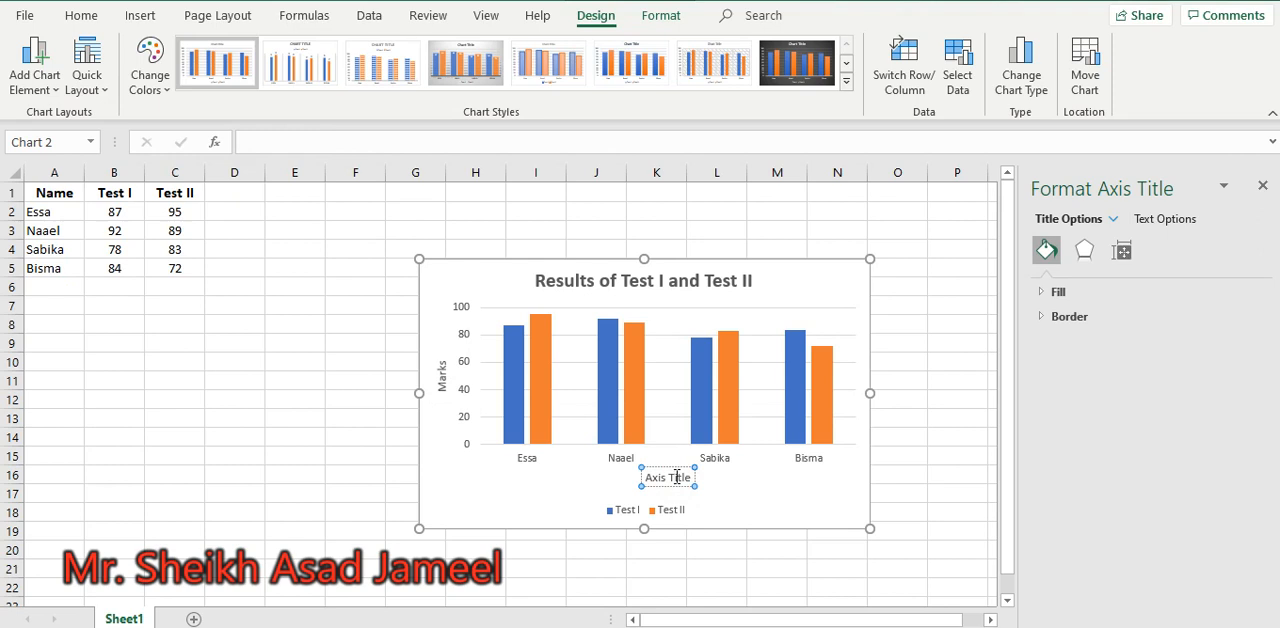
{"action": "key", "text": "ctrl+a"}
{"action": "type", "text": "Nam"}
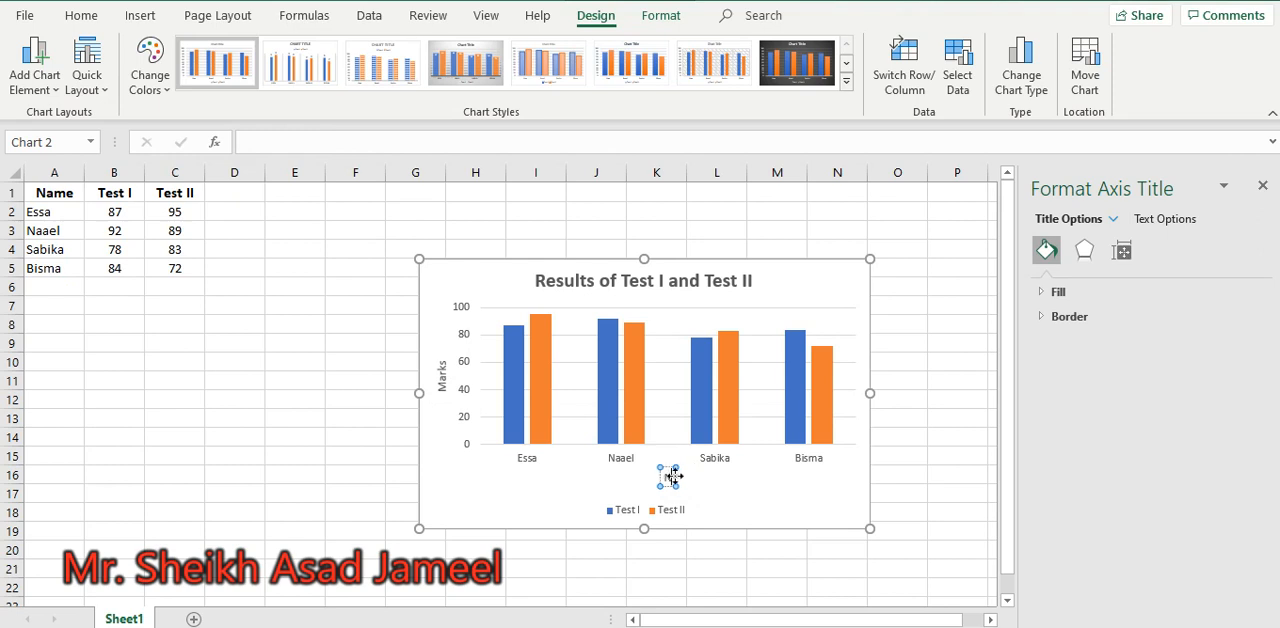
{"action": "type", "text": "es"}
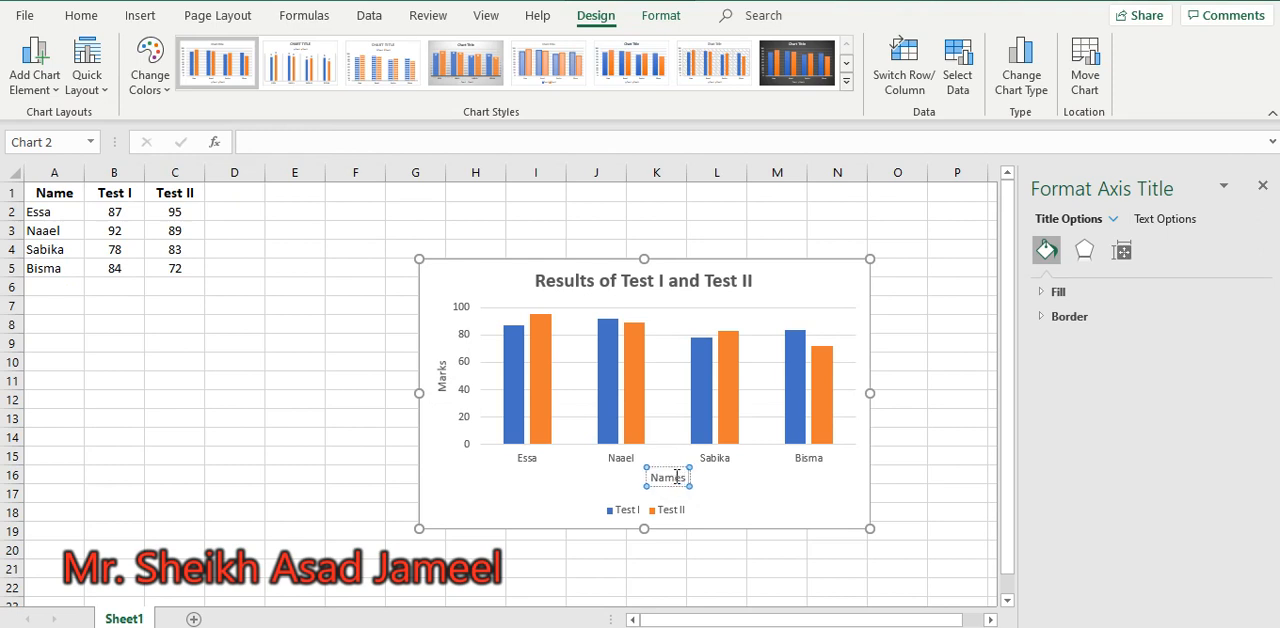
{"action": "key", "text": "BackSpace"}
{"action": "key", "text": "BackSpace"}
{"action": "type", "text": "e of C"}
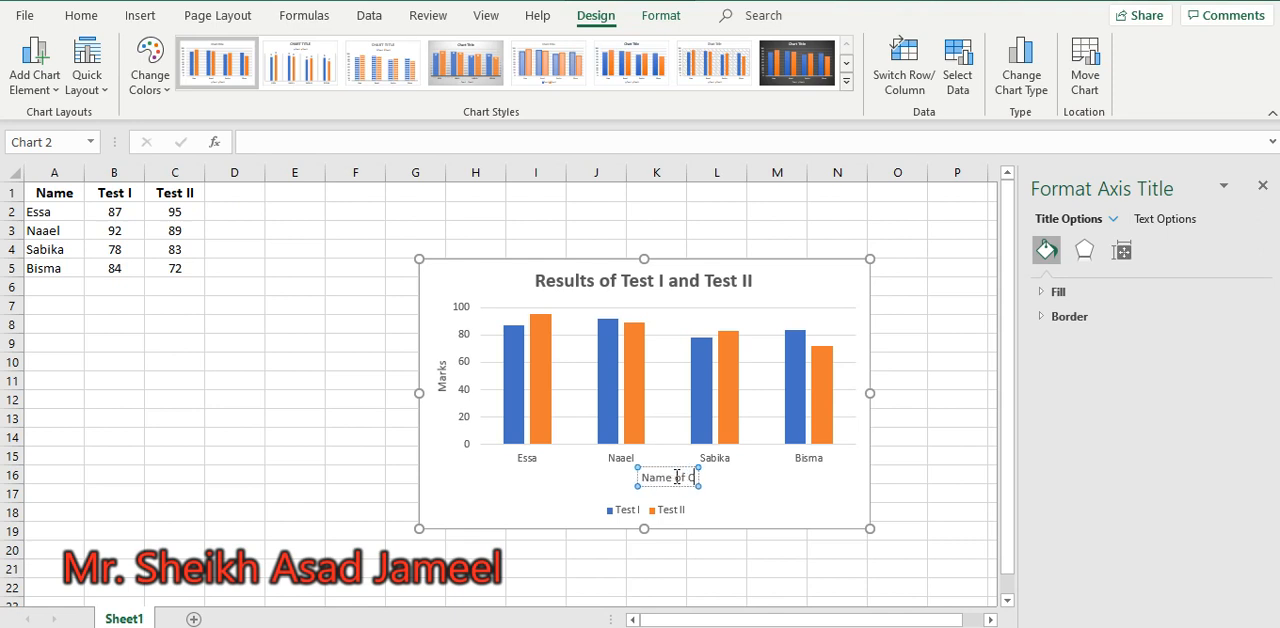
{"action": "type", "text": "andidater"}
{"action": "key", "text": "BackSpace"}
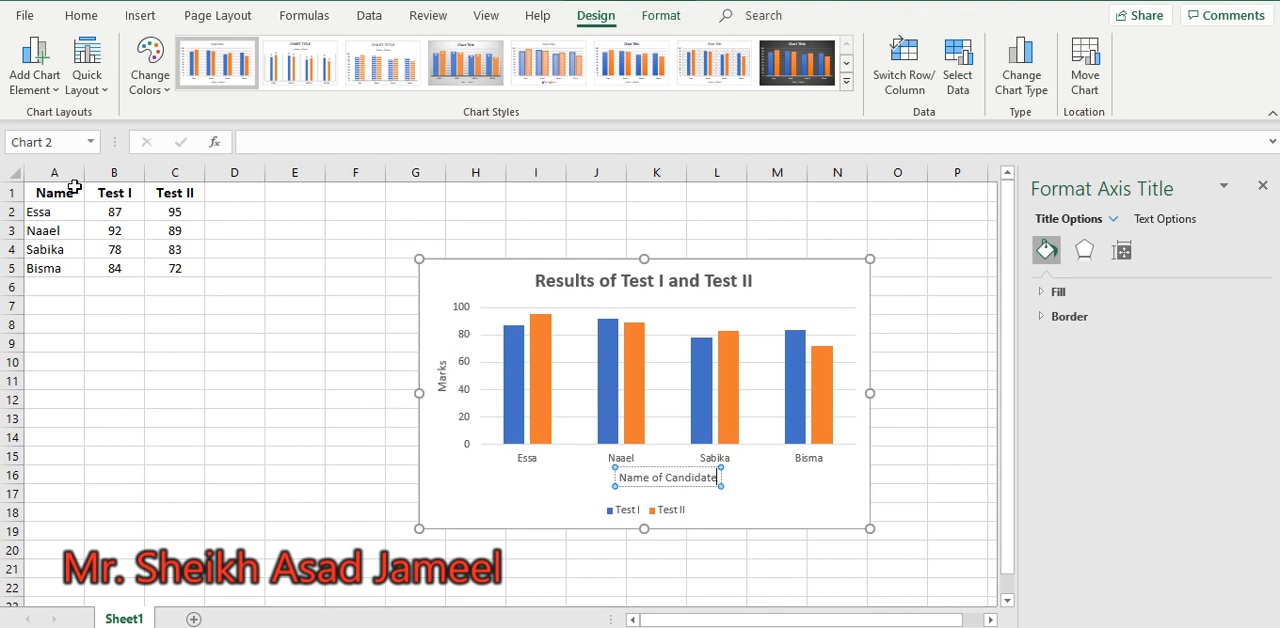
Remove the legend from the column chart by setting its legend option to None
{"action": "left_click", "coordinate": [33, 89]}
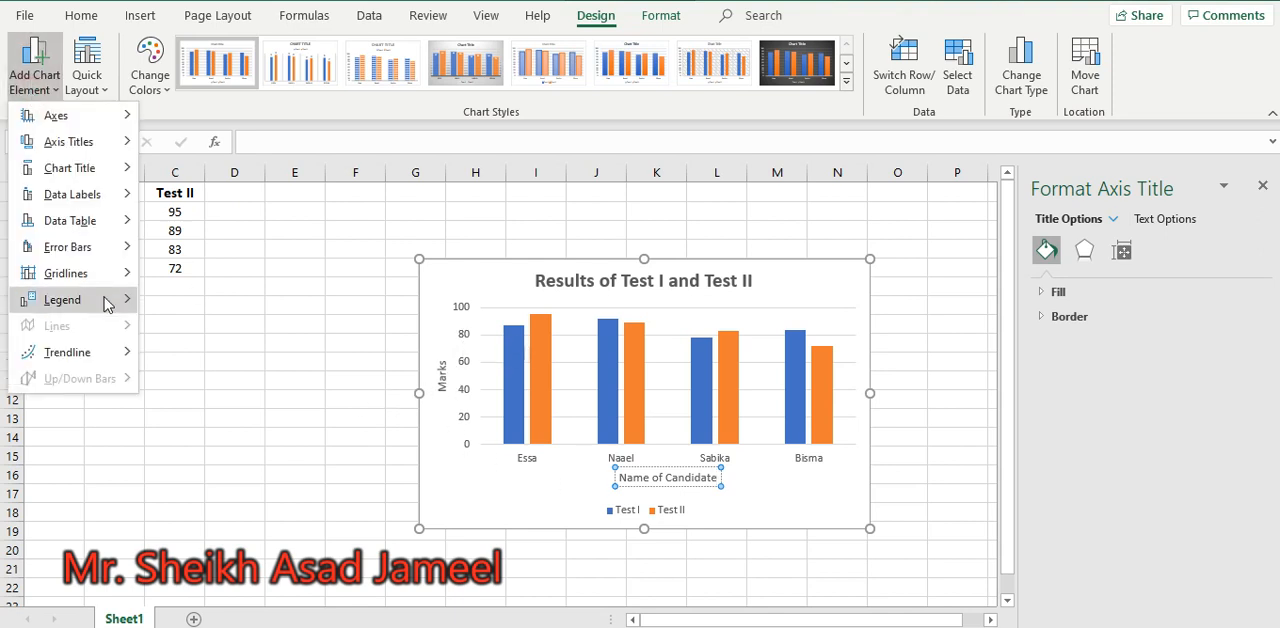
{"action": "mouse_move", "coordinate": [105, 302]}
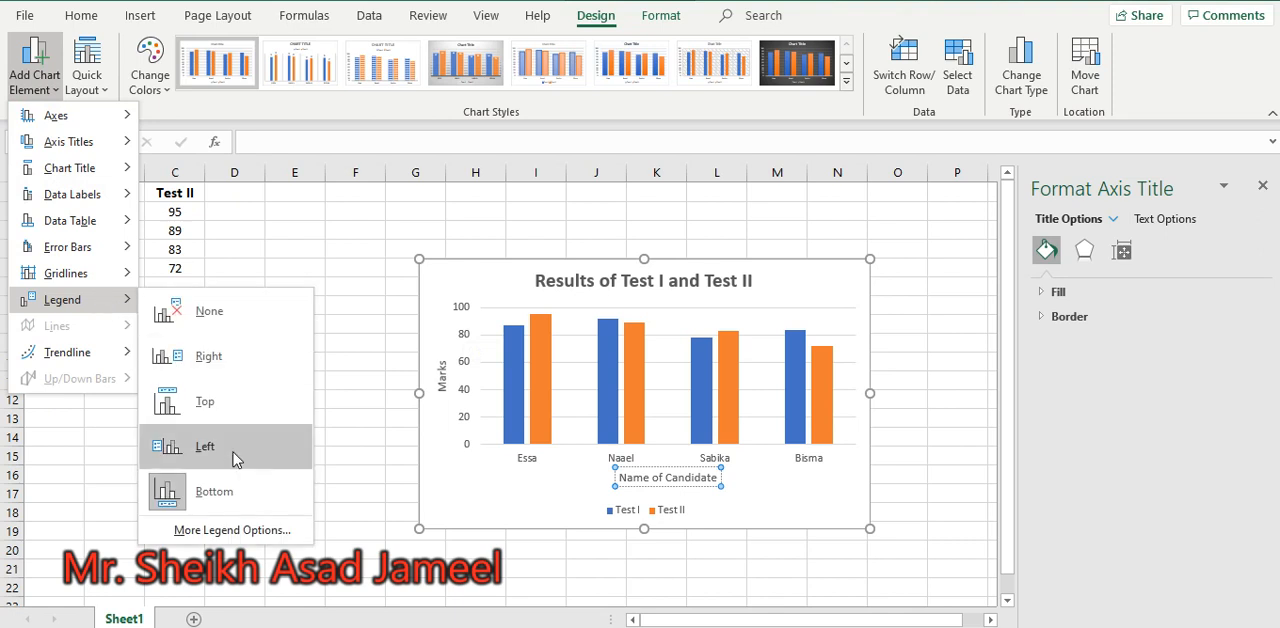
{"action": "left_click", "coordinate": [210, 312]}
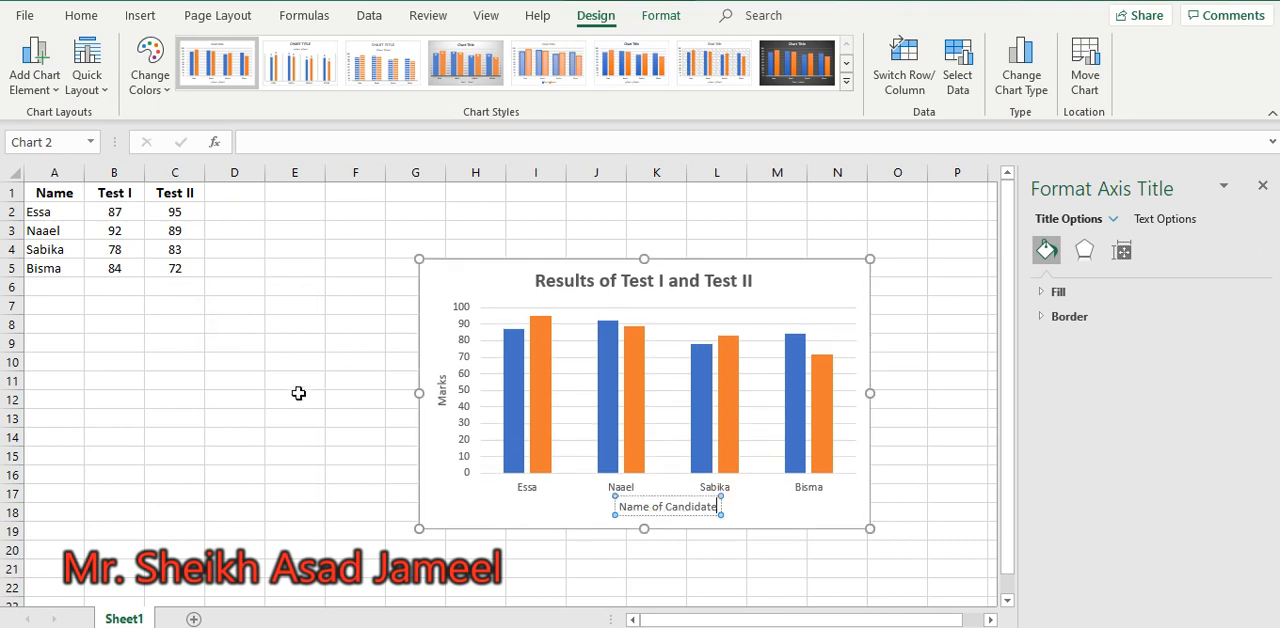
Add a legend on the right side of the chart and move it to the left side
{"action": "left_click", "coordinate": [30, 102]}
{"action": "mouse_move", "coordinate": [84, 301]}
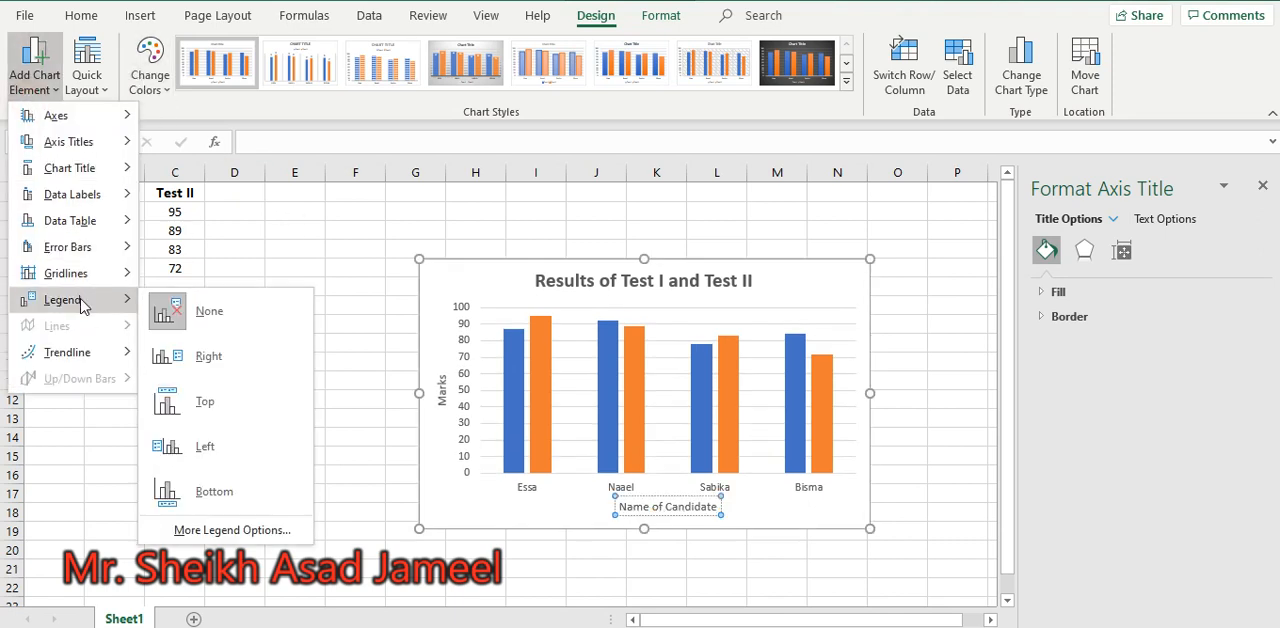
{"action": "left_click", "coordinate": [270, 368]}
{"action": "left_click", "coordinate": [476, 484]}
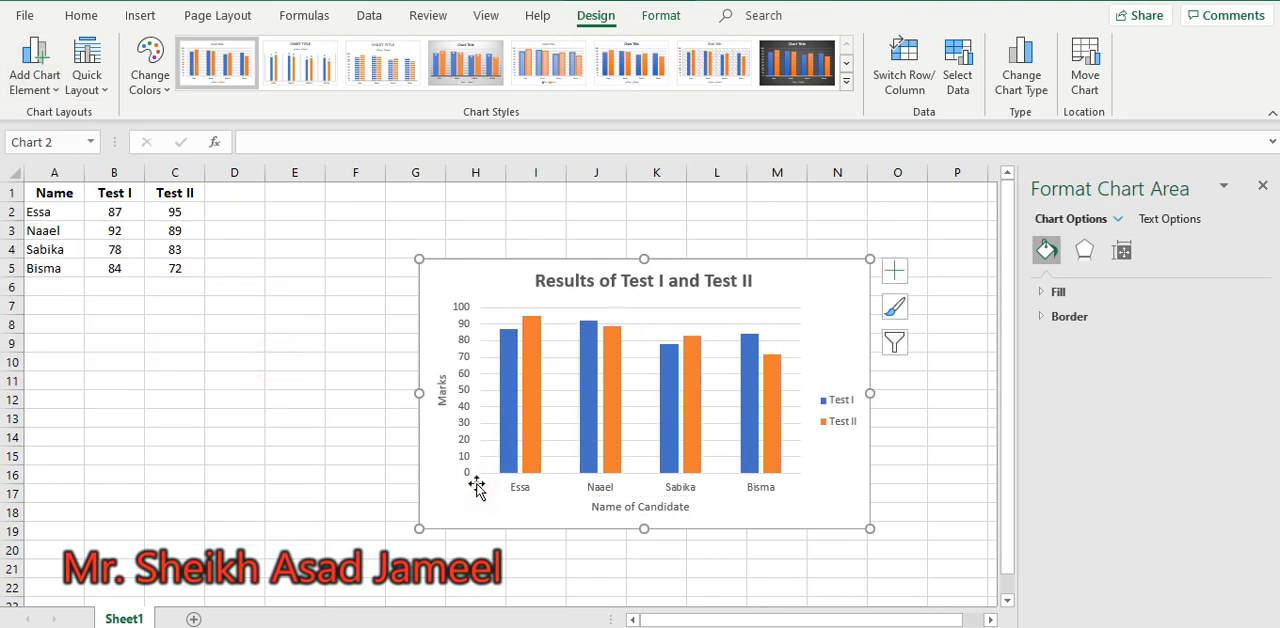
{"action": "left_click", "coordinate": [34, 70]}
{"action": "mouse_move", "coordinate": [108, 309]}
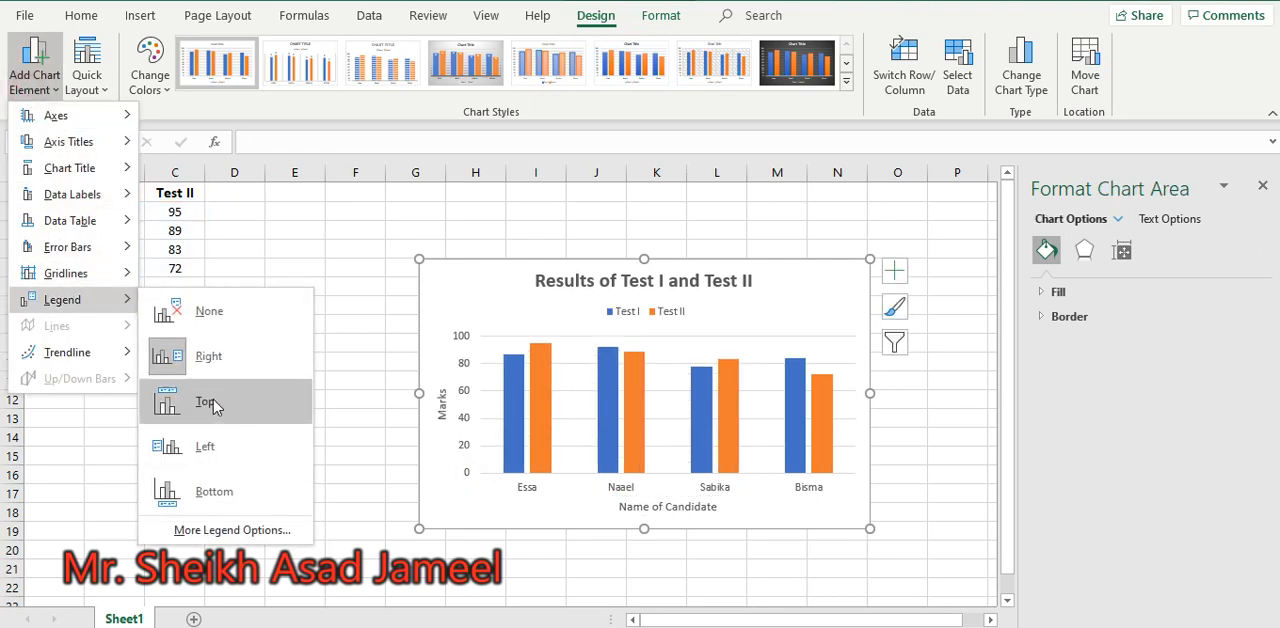
{"action": "left_click", "coordinate": [203, 450]}
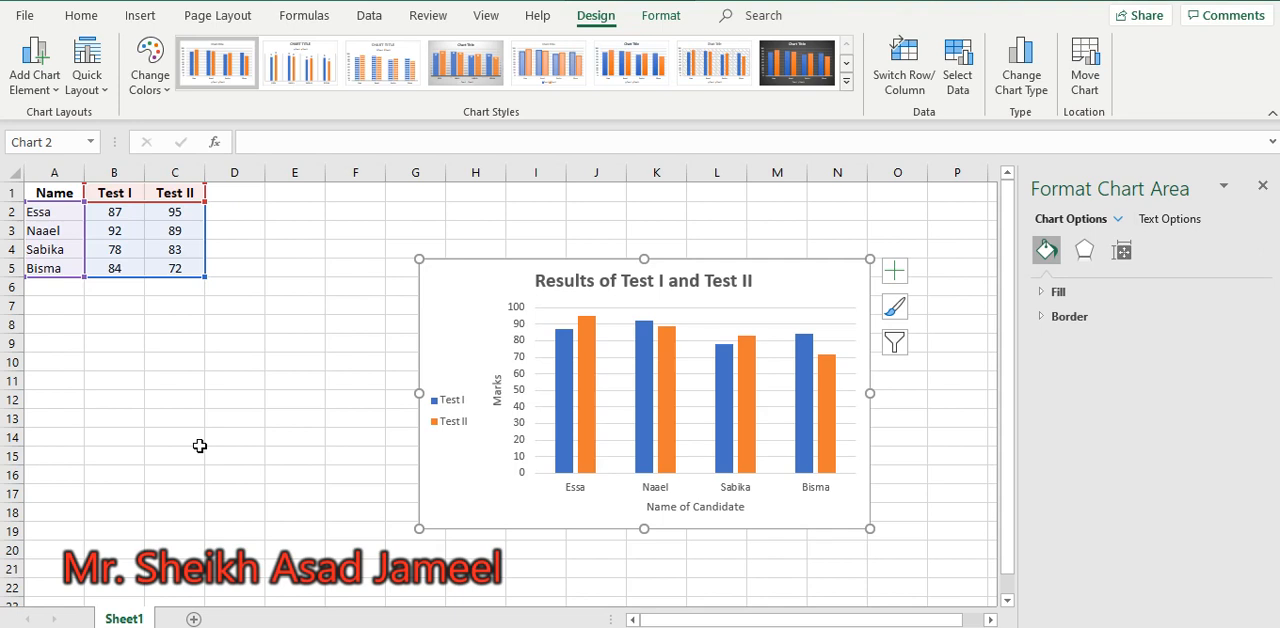
Add Outside End data labels to the columns and a data table with legend keys below the chart
{"action": "left_click", "coordinate": [42, 97]}
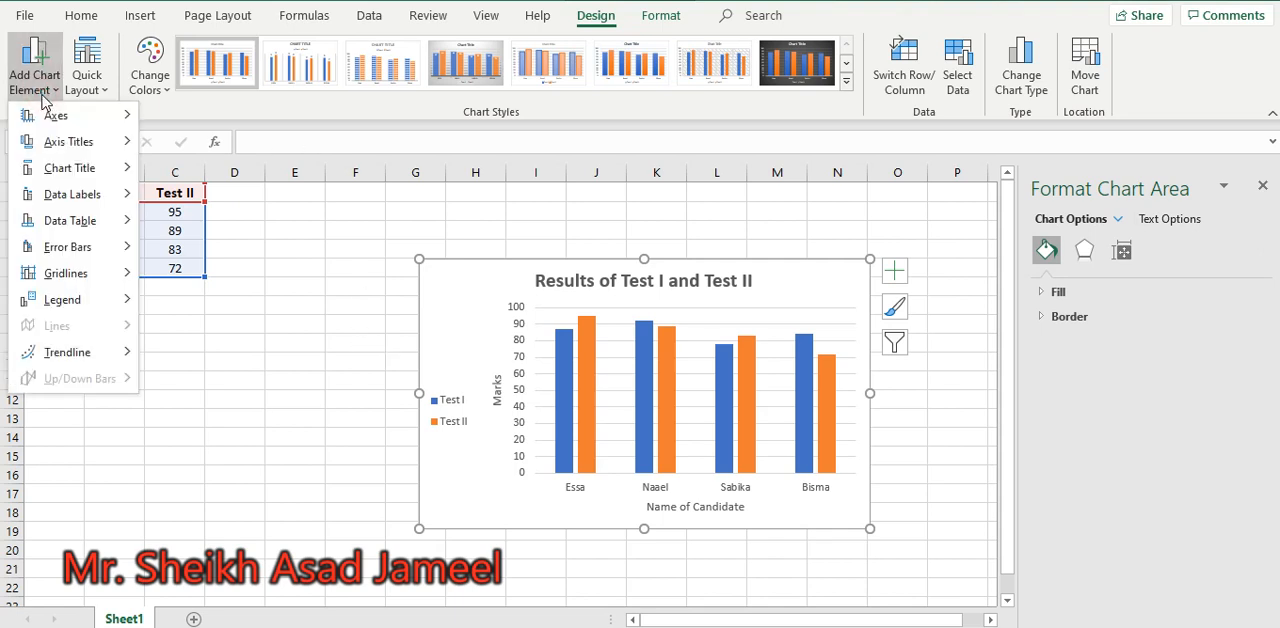
{"action": "mouse_move", "coordinate": [85, 196]}
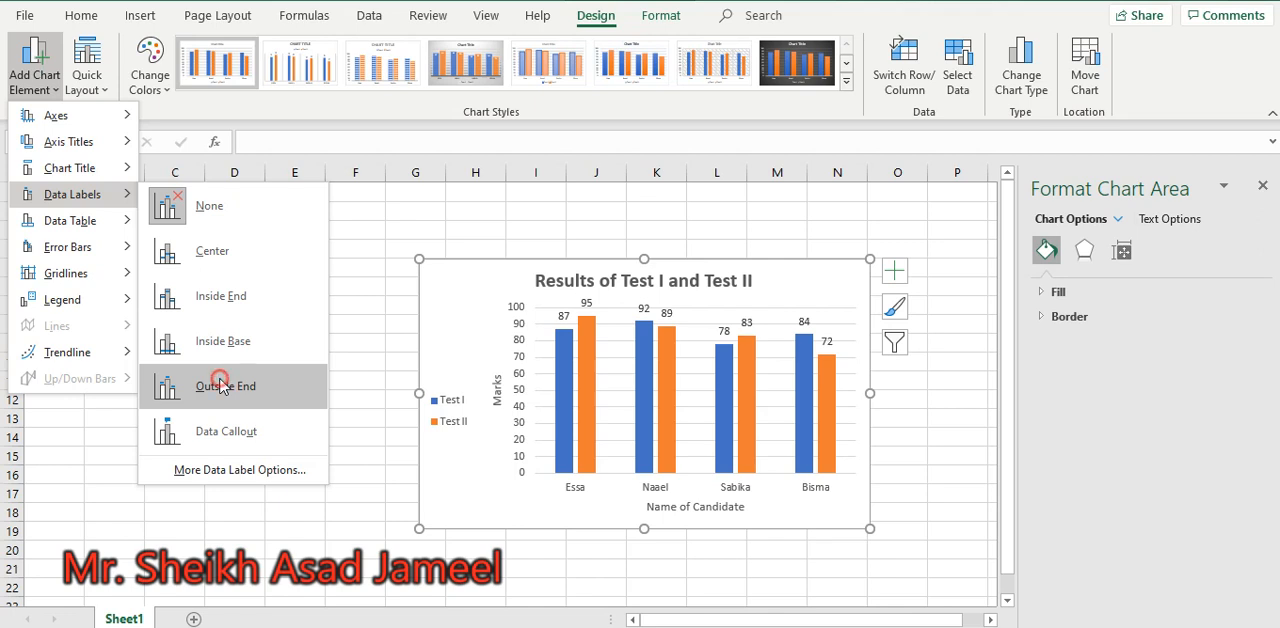
{"action": "left_click", "coordinate": [222, 386]}
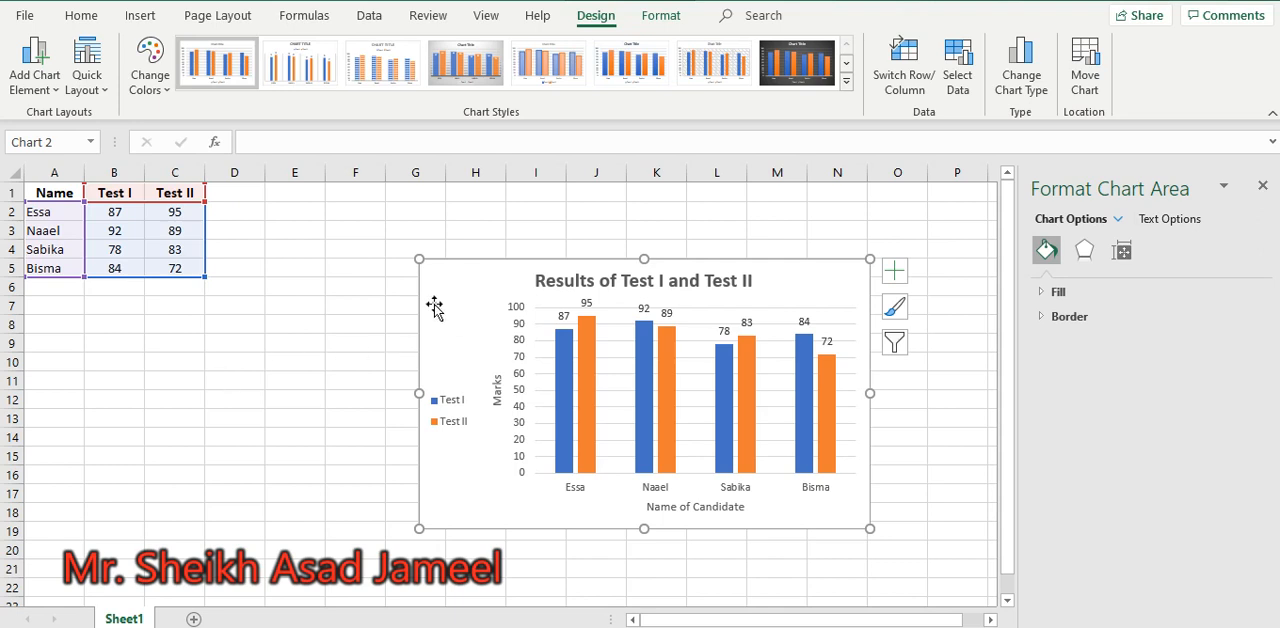
{"action": "left_click", "coordinate": [44, 94]}
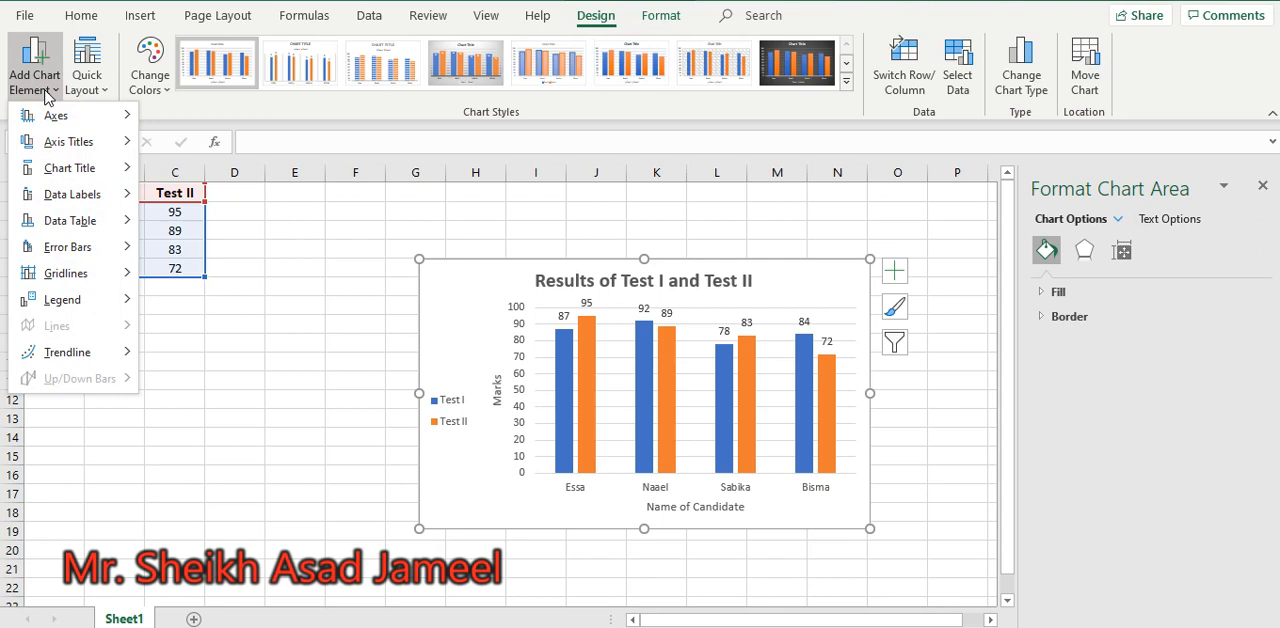
{"action": "mouse_move", "coordinate": [87, 220]}
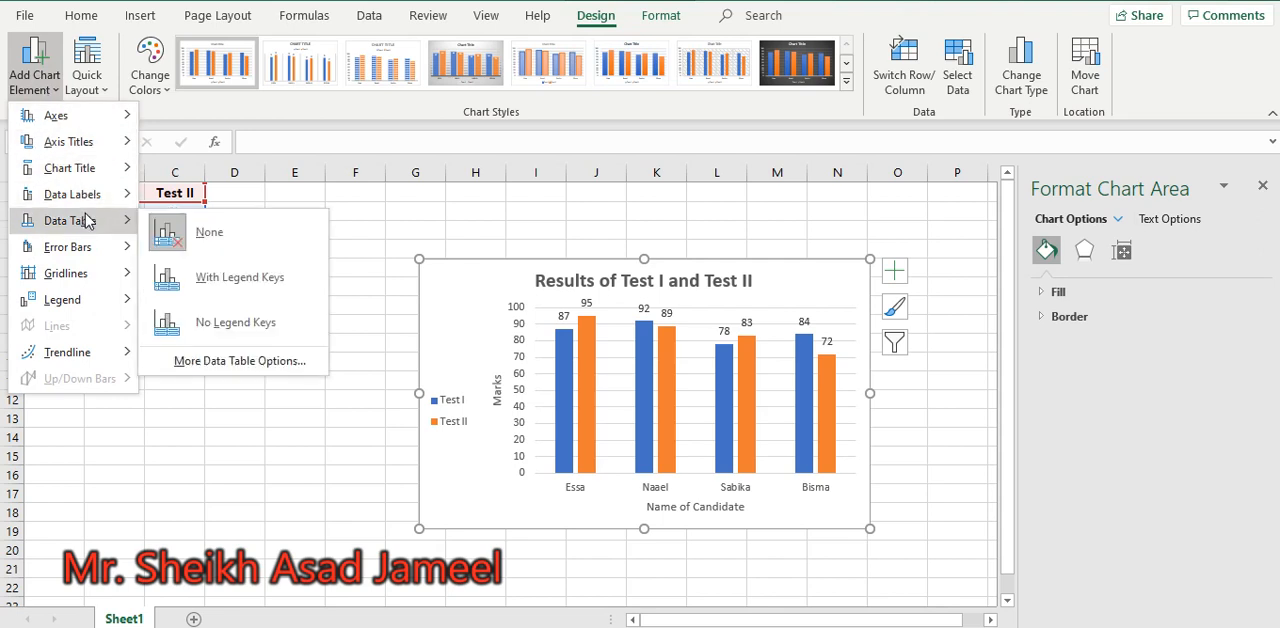
{"action": "left_click", "coordinate": [234, 287]}
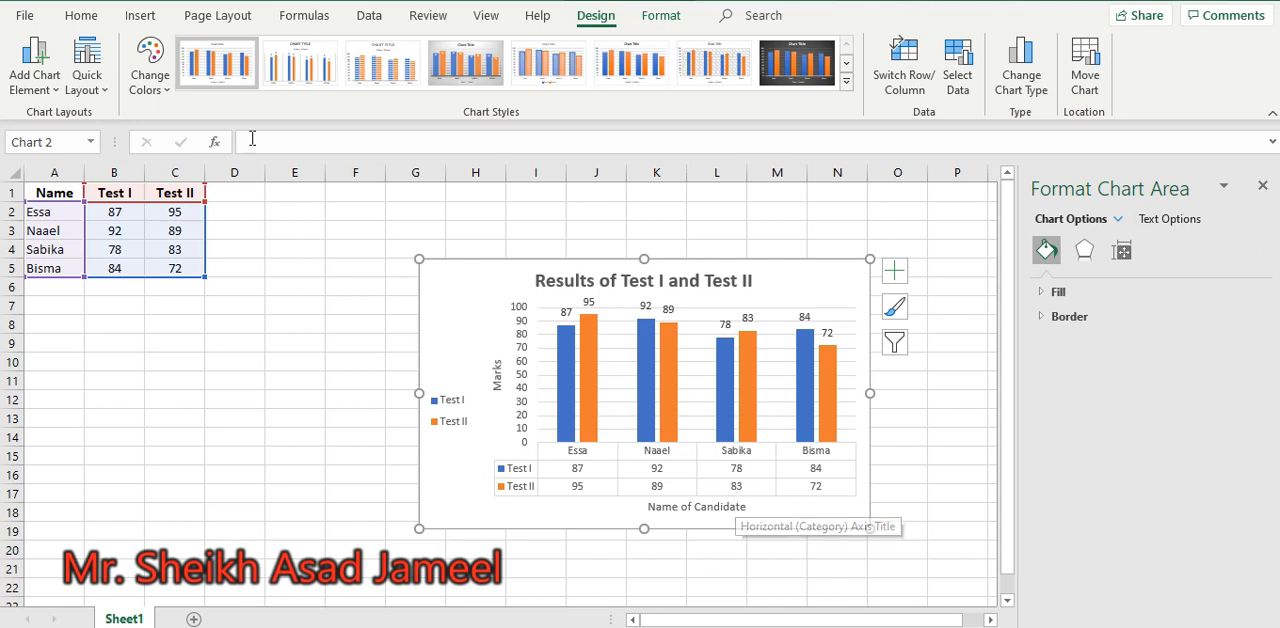
Add primary major vertical gridlines to the column chart
{"action": "left_click", "coordinate": [42, 86]}
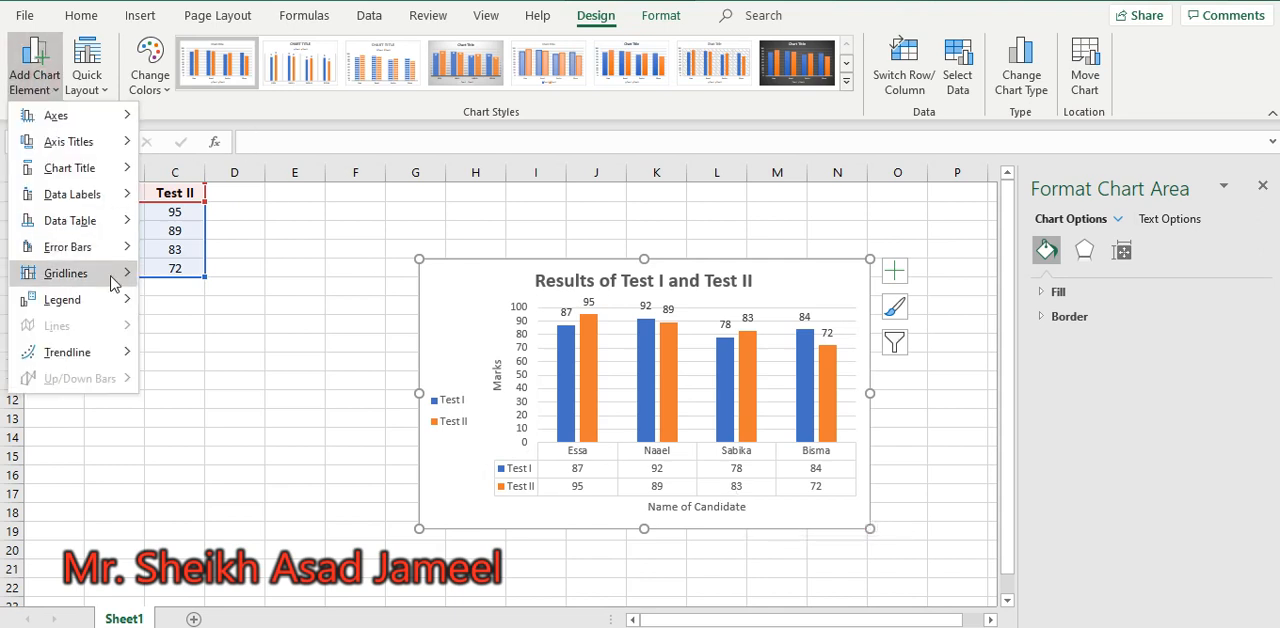
{"action": "mouse_move", "coordinate": [100, 273]}
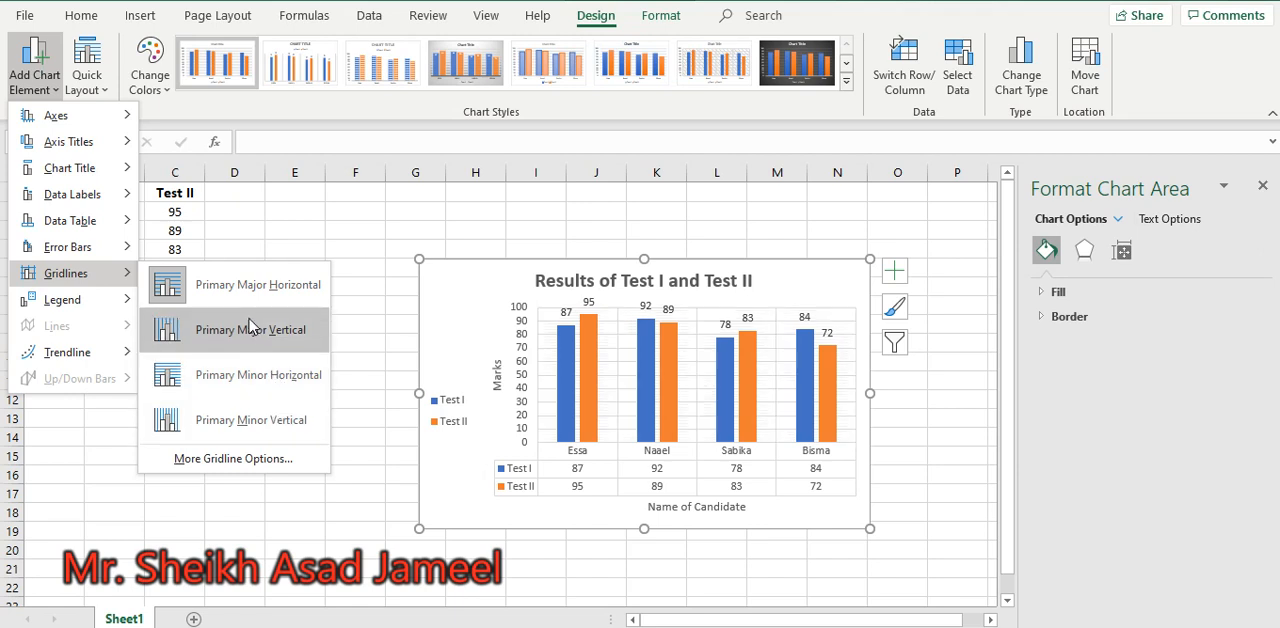
{"action": "left_click", "coordinate": [251, 333]}
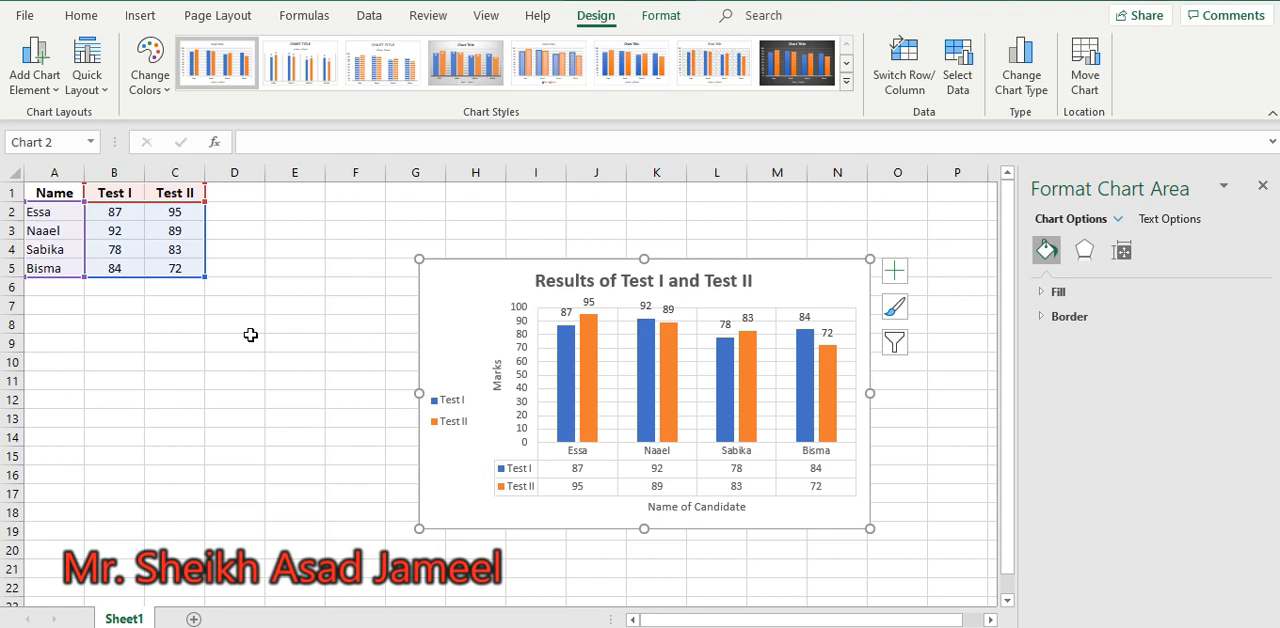
Apply the quick layout Layout 9 and the dark chart style Style 8 to the chart
{"action": "left_click", "coordinate": [93, 93]}
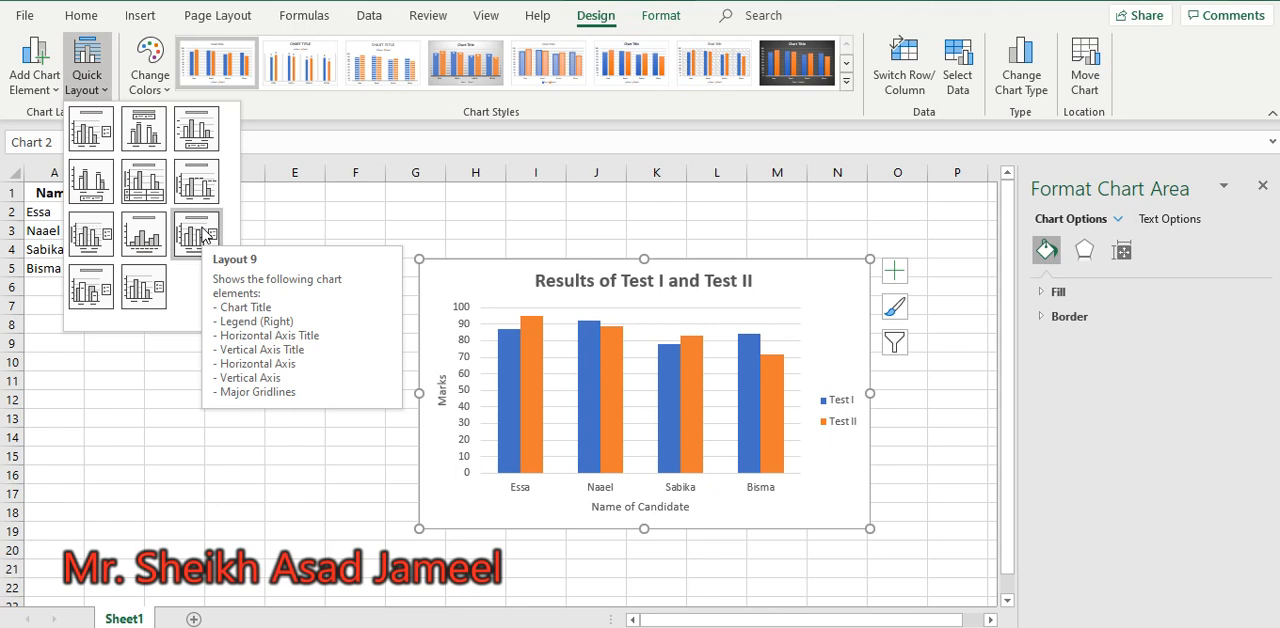
{"action": "left_click", "coordinate": [203, 234]}
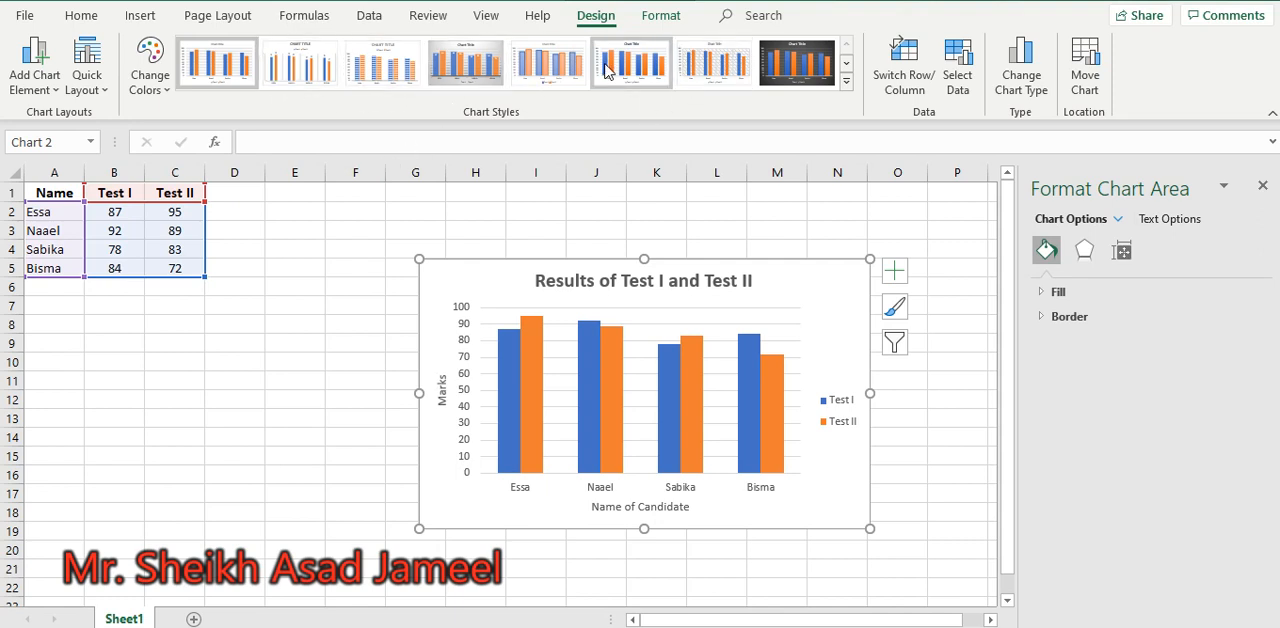
{"action": "left_click", "coordinate": [846, 85]}
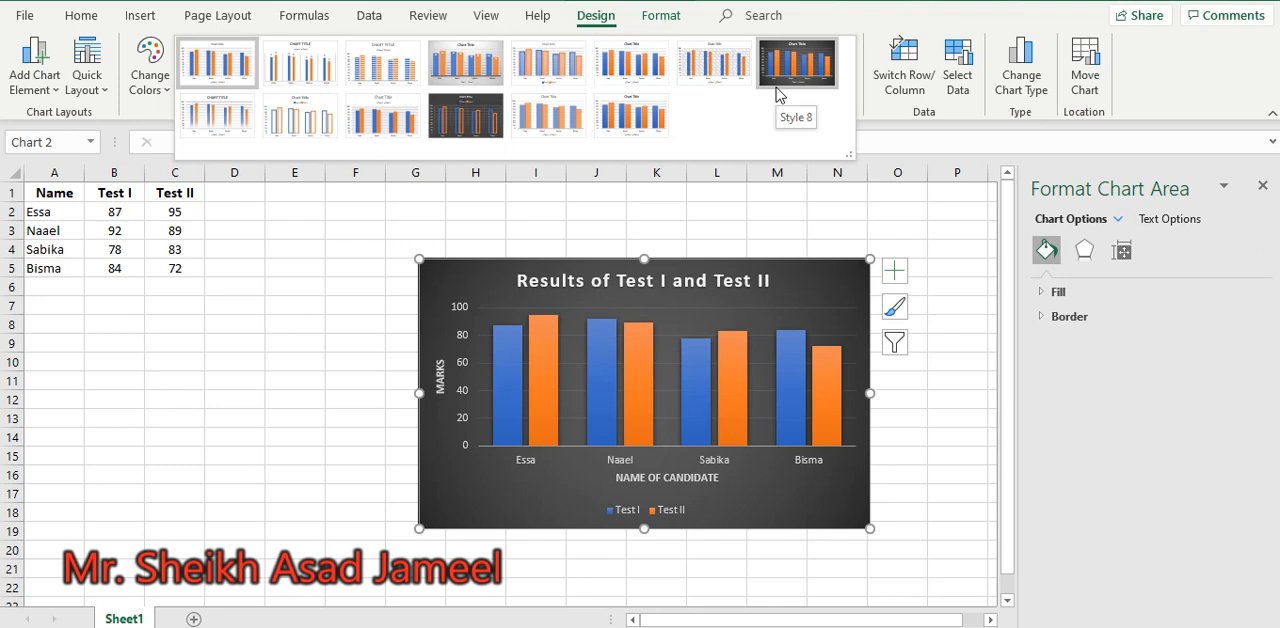
{"action": "left_click", "coordinate": [789, 74]}
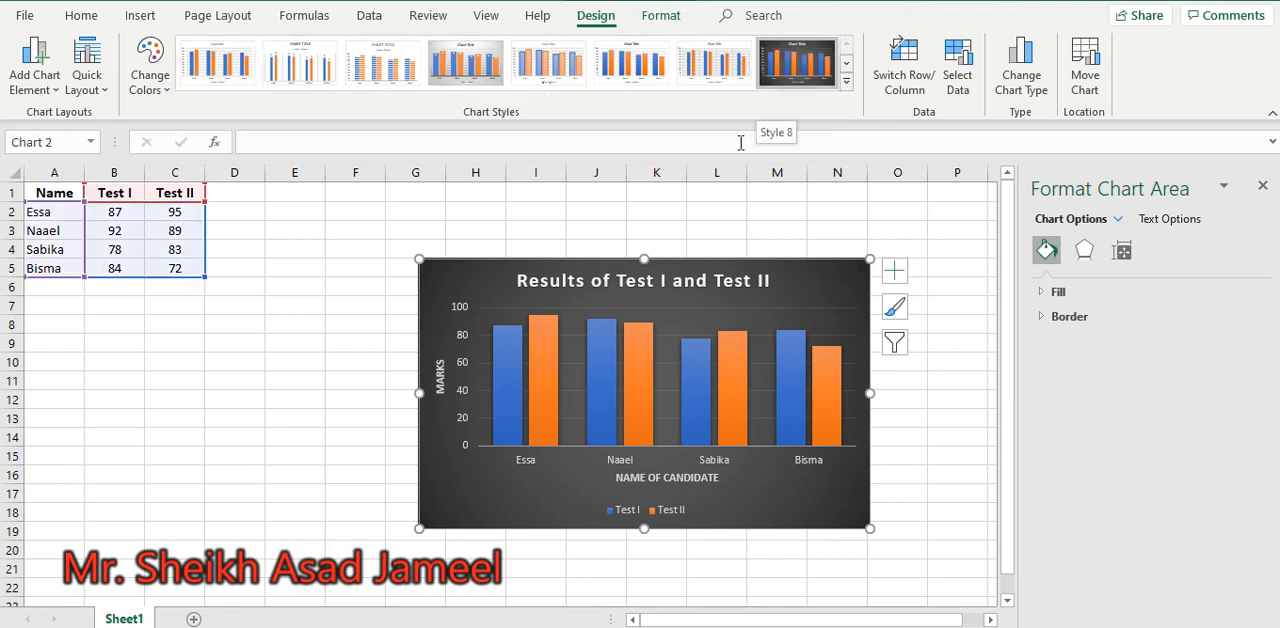
{"action": "mouse_move", "coordinate": [622, 366]}
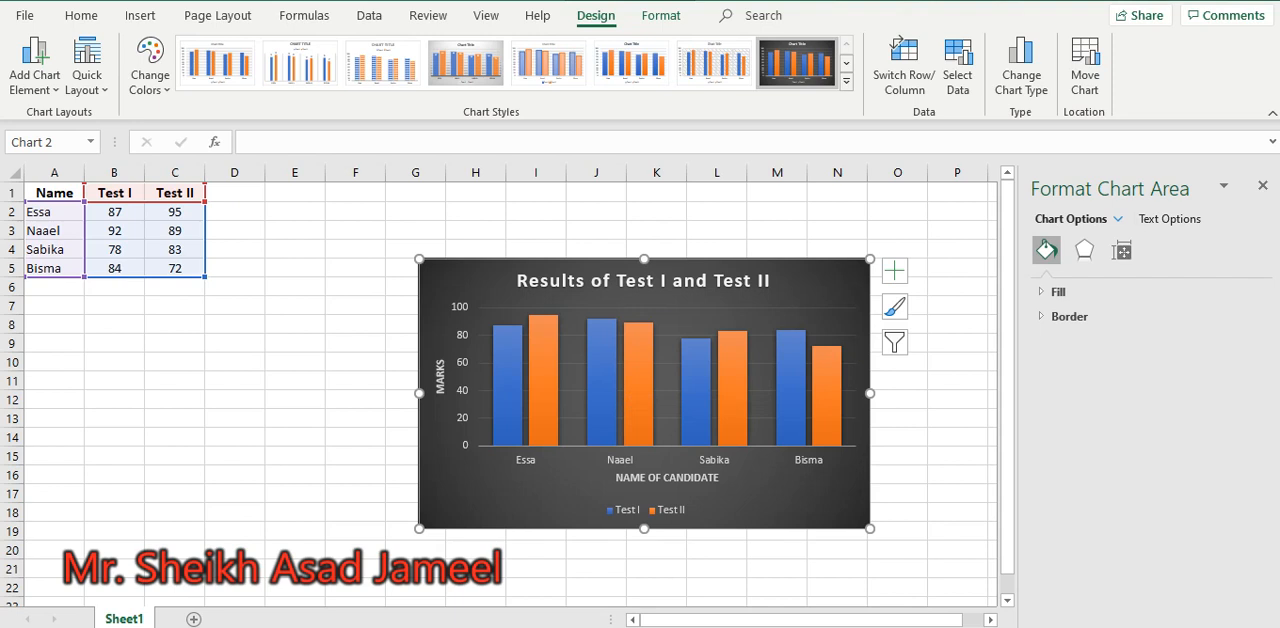
Reapply the Clustered Column chart type with the candidate names along the horizontal axis
{"action": "left_click", "coordinate": [1018, 92]}
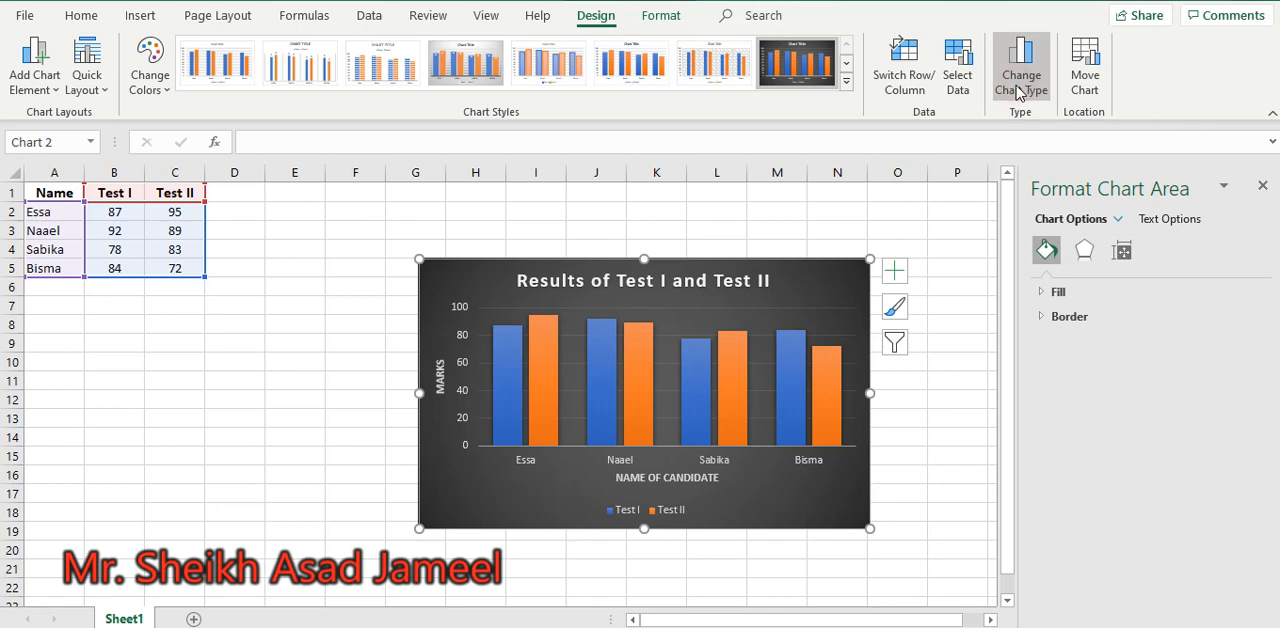
{"action": "left_click", "coordinate": [1014, 80]}
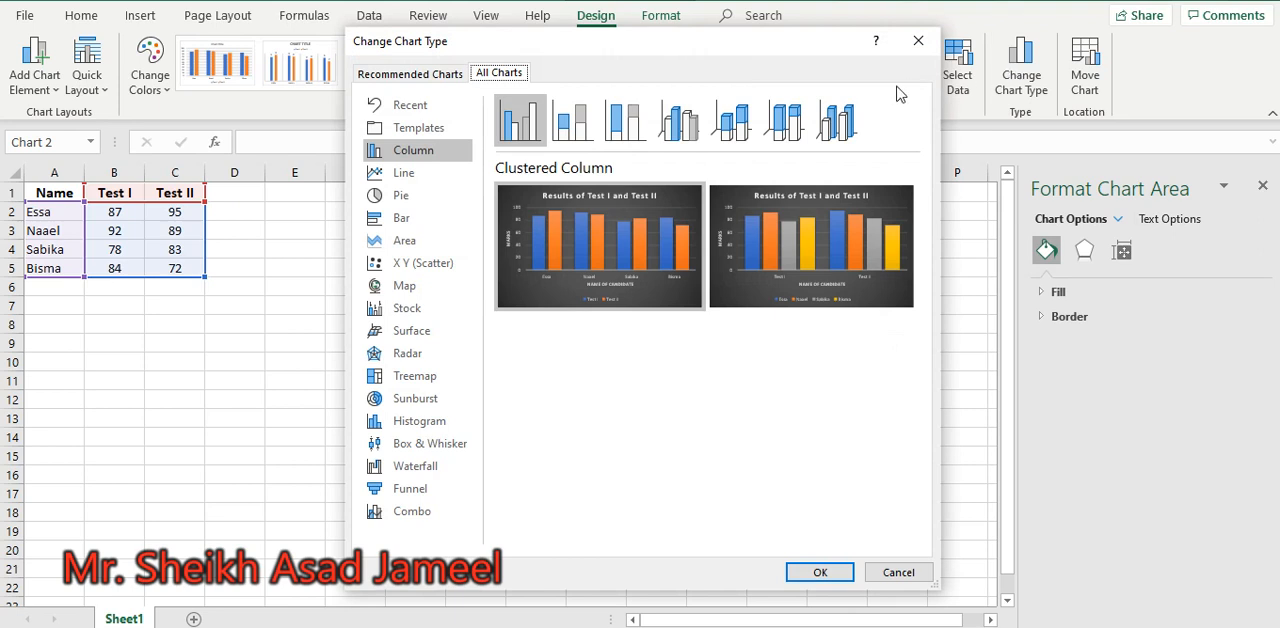
{"action": "mouse_move", "coordinate": [584, 289]}
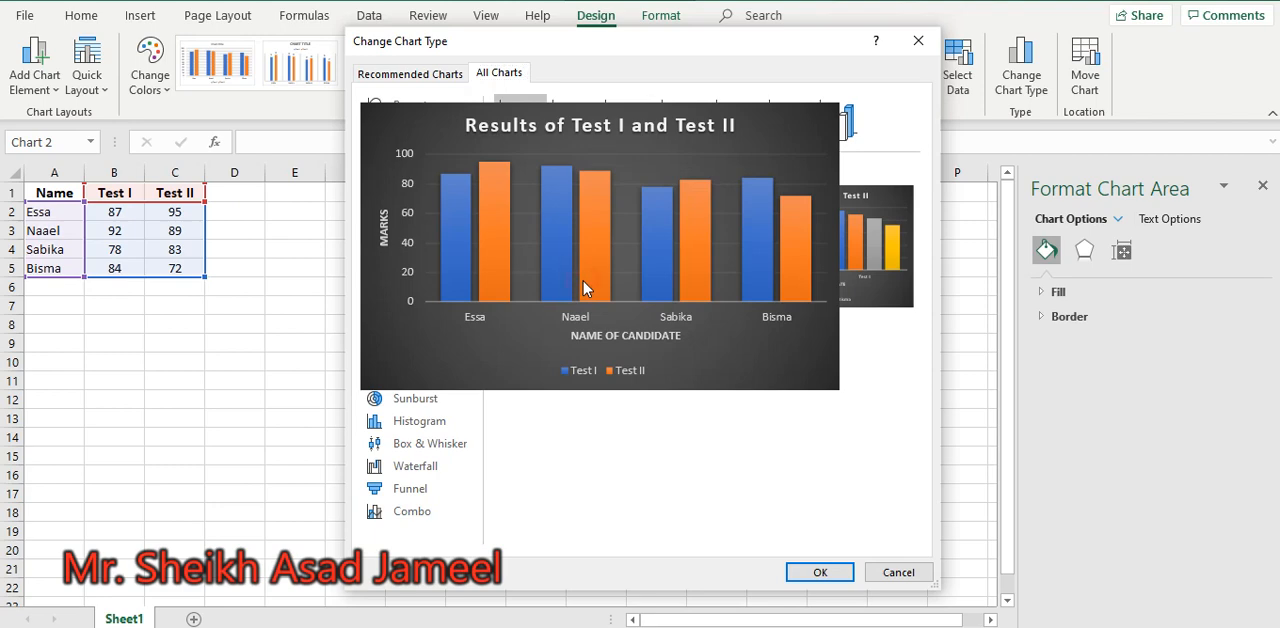
{"action": "left_click", "coordinate": [806, 572]}
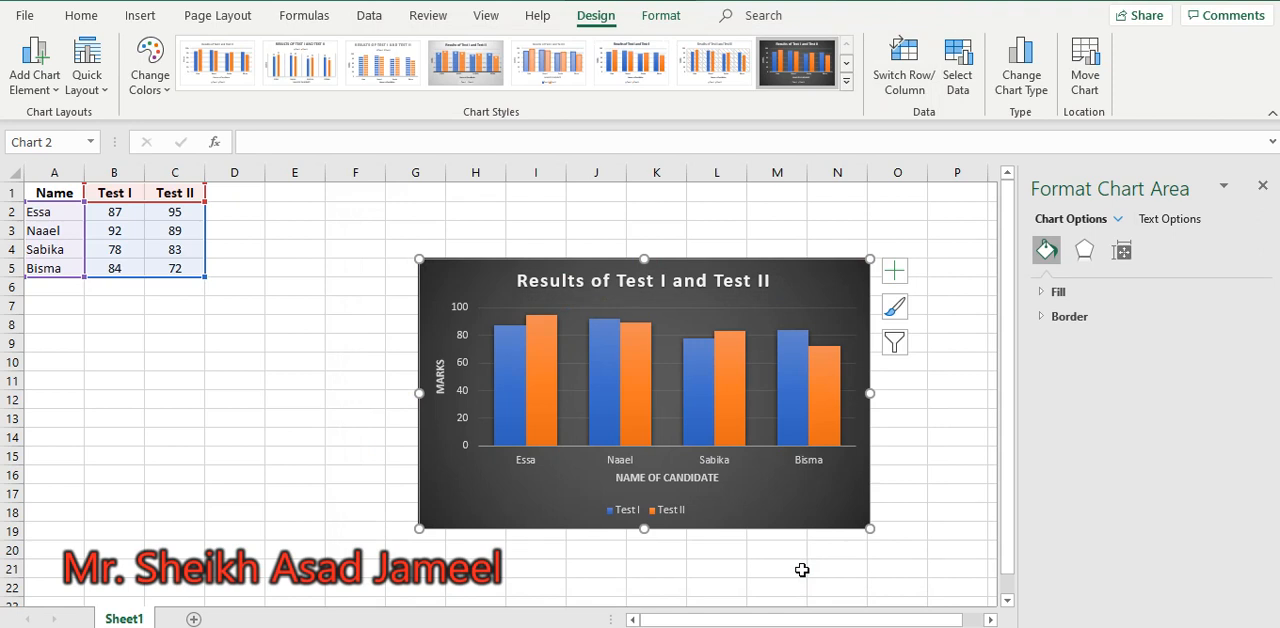
Open the chart type options and preview the stacked and 3-D column subtypes for the results chart
{"action": "left_click", "coordinate": [1012, 85]}
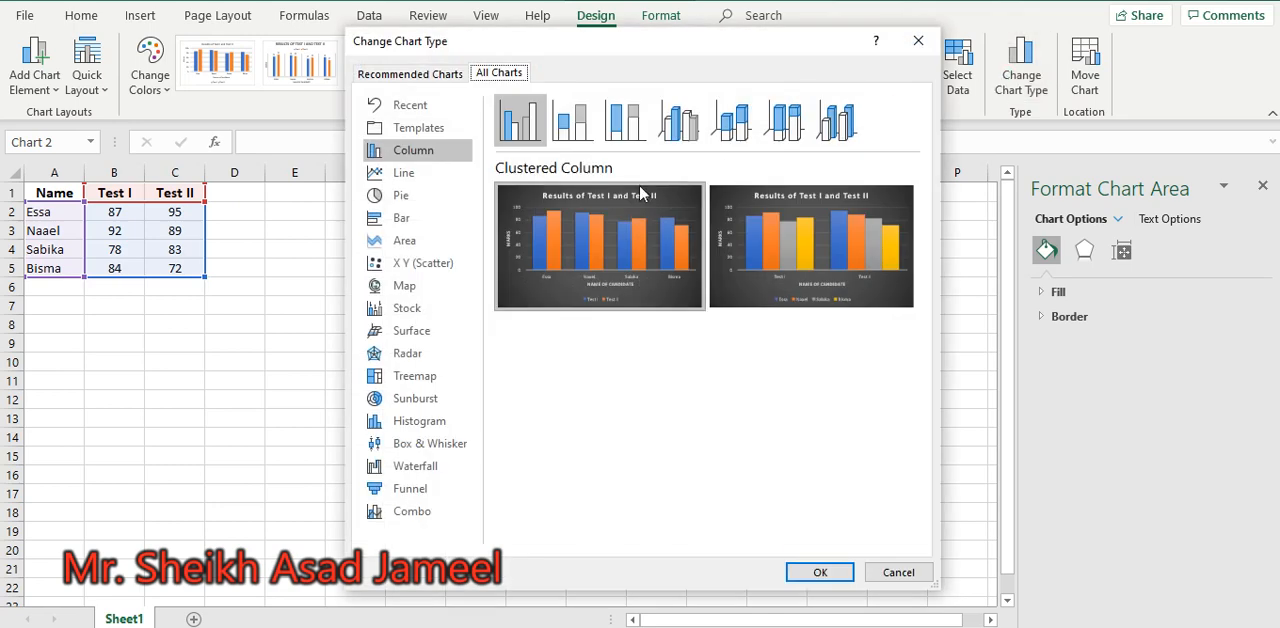
{"action": "left_click", "coordinate": [588, 118]}
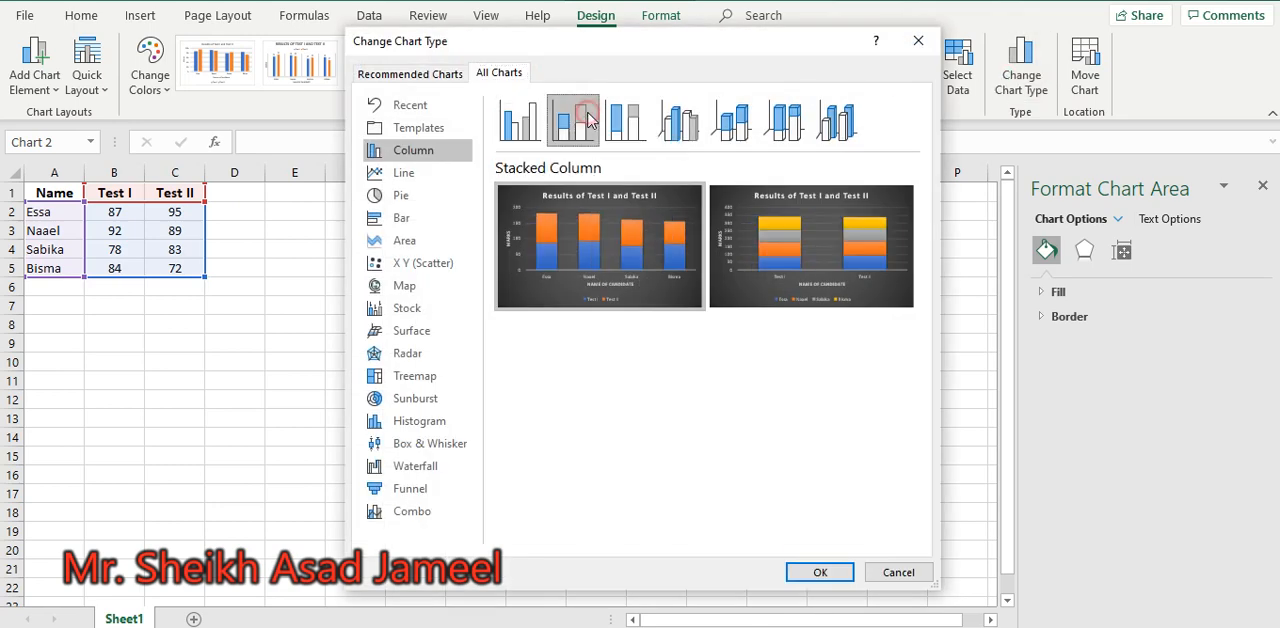
{"action": "left_click", "coordinate": [678, 120]}
{"action": "left_click", "coordinate": [731, 120]}
{"action": "left_click", "coordinate": [799, 120]}
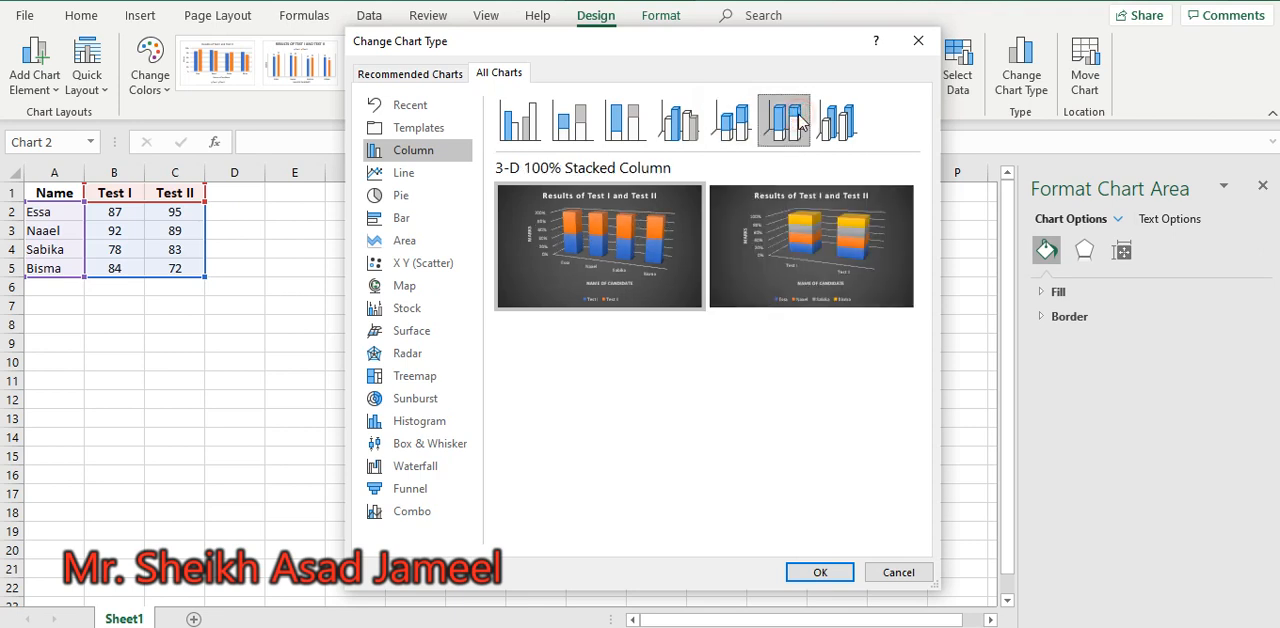
{"action": "left_click", "coordinate": [623, 120]}
{"action": "left_click", "coordinate": [747, 145]}
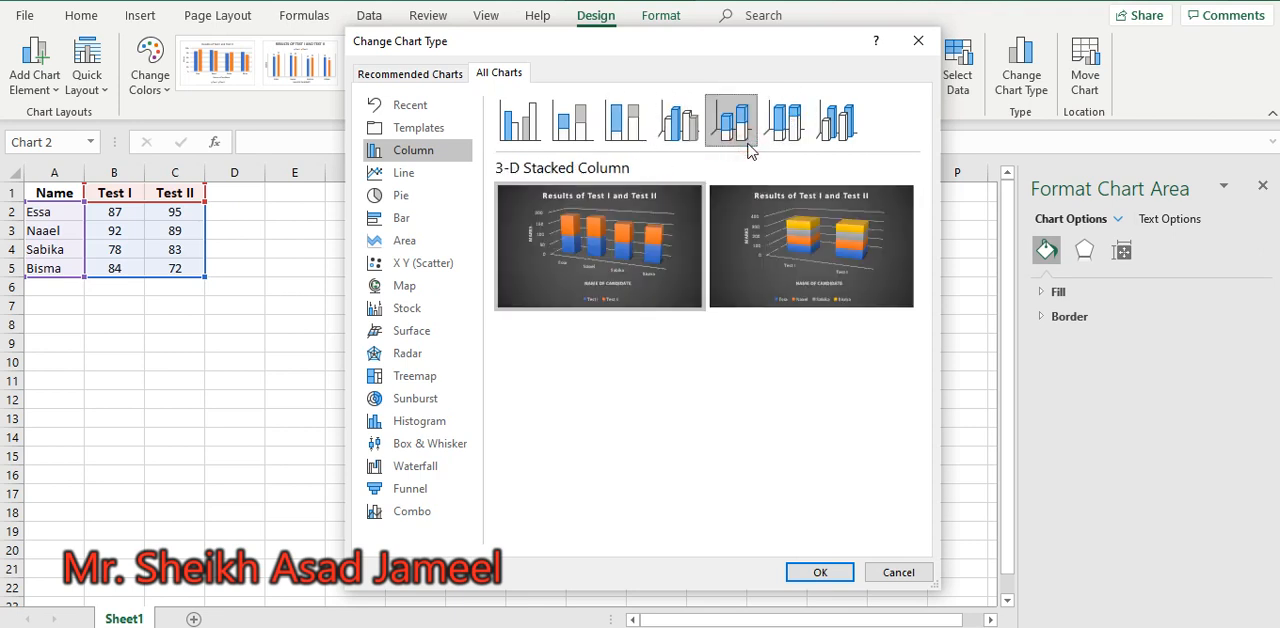
{"action": "left_click", "coordinate": [572, 118]}
{"action": "mouse_move", "coordinate": [751, 197]}
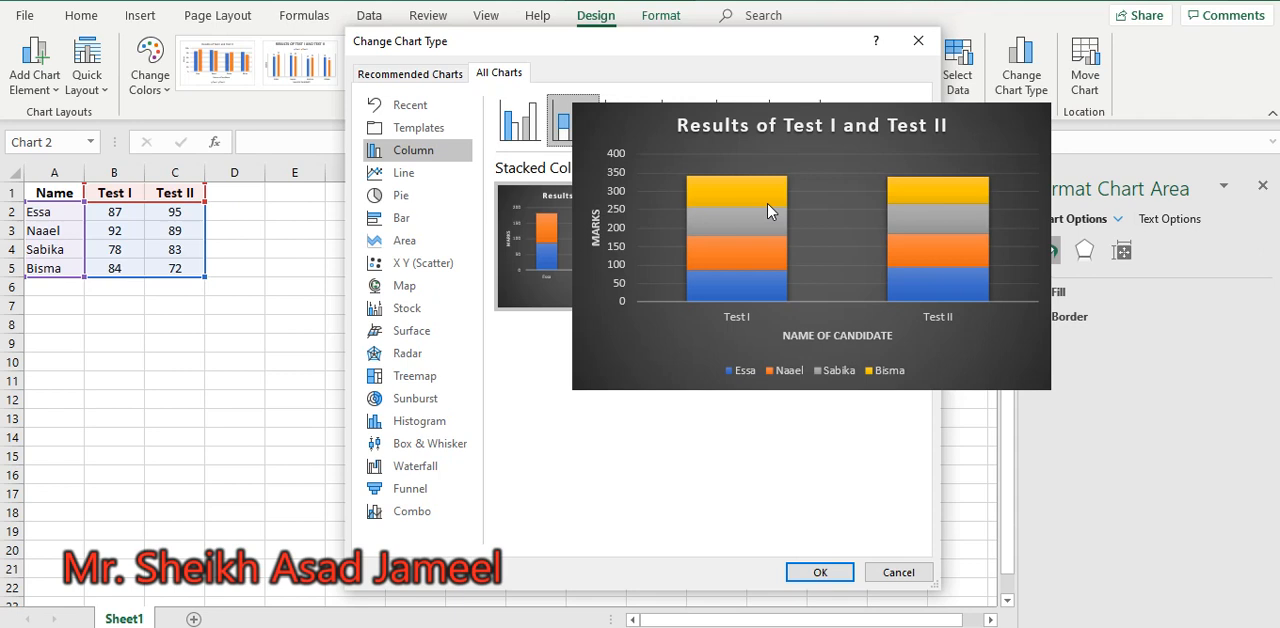
{"action": "mouse_move", "coordinate": [628, 237]}
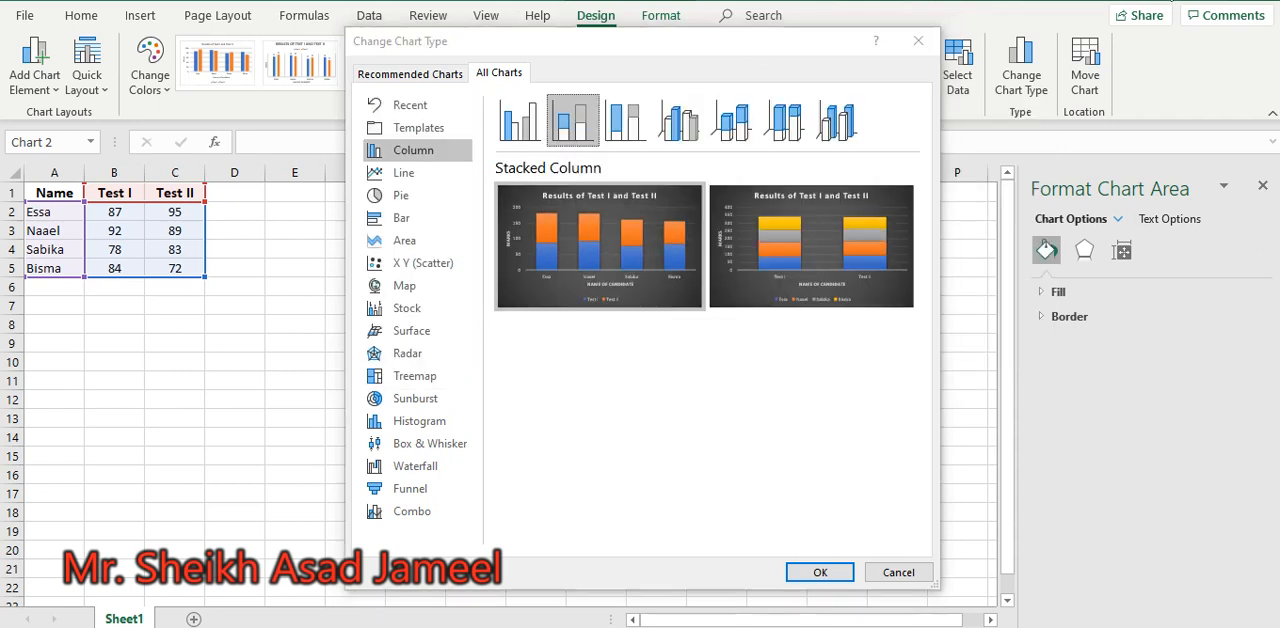
Change the chart to a clustered bar chart and swap its rows and columns
{"action": "left_click", "coordinate": [401, 217]}
{"action": "mouse_move", "coordinate": [628, 266]}
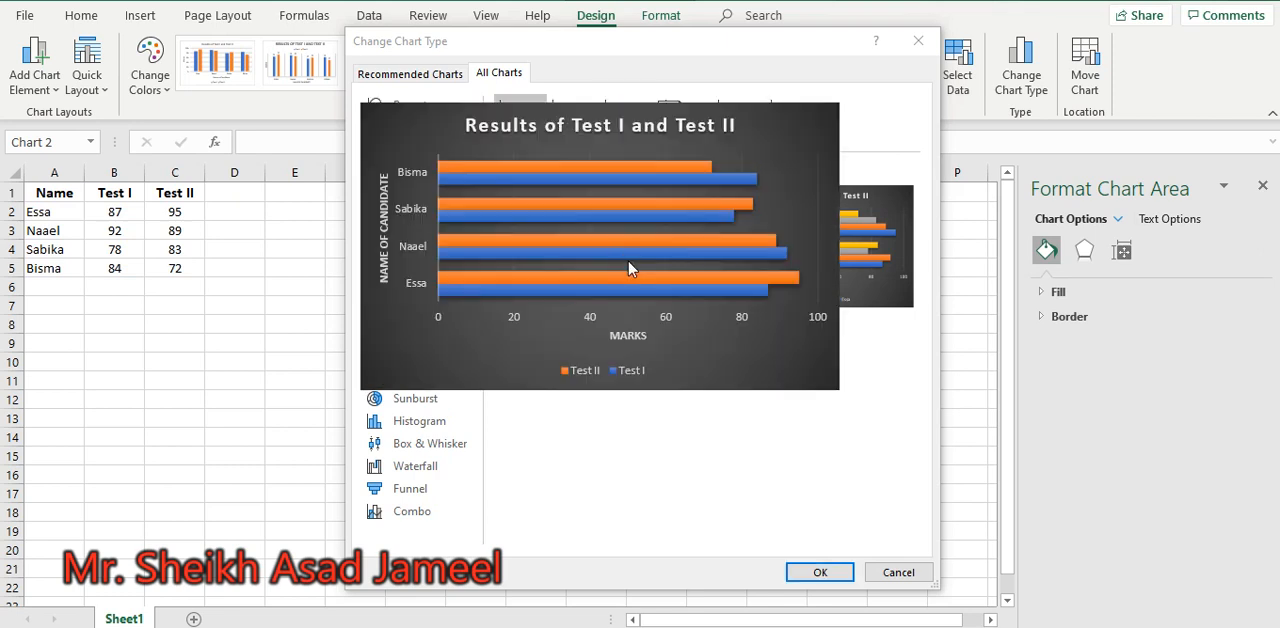
{"action": "mouse_move", "coordinate": [791, 285]}
{"action": "left_click", "coordinate": [816, 572]}
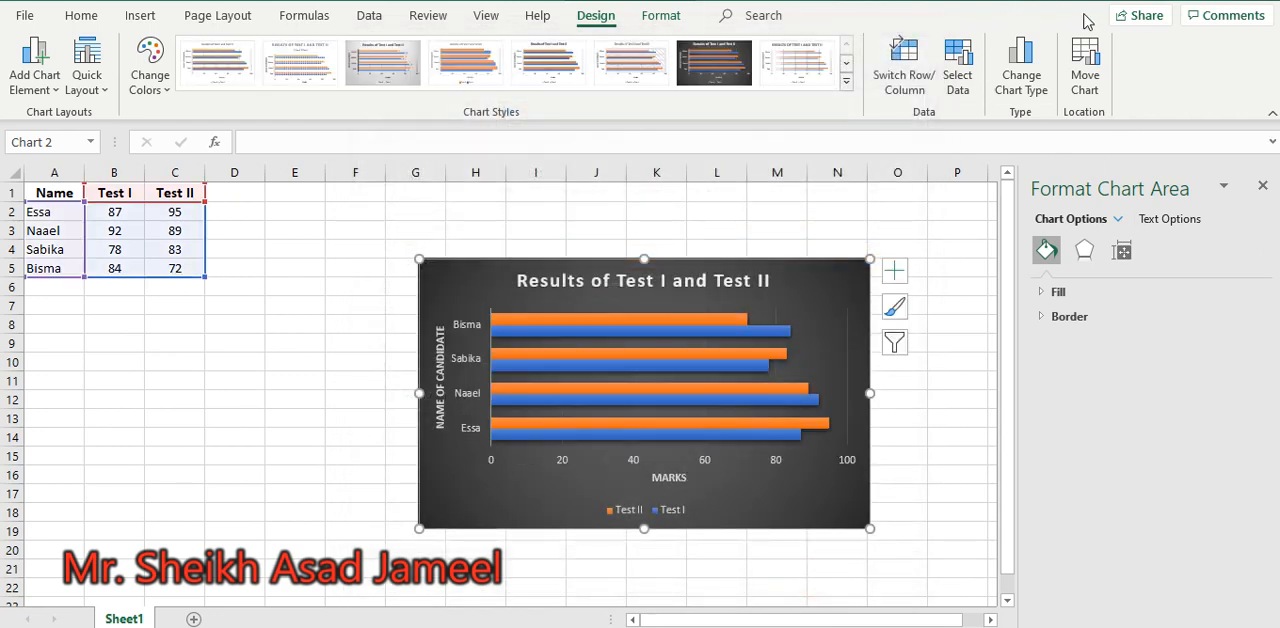
{"action": "left_click", "coordinate": [912, 93]}
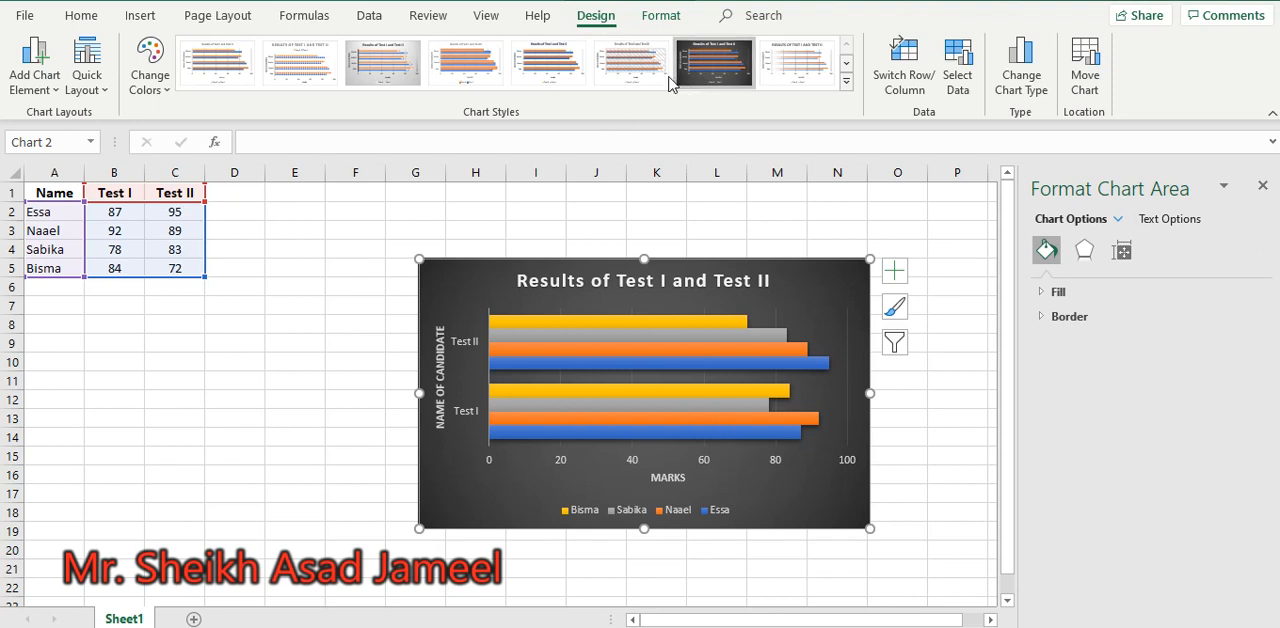
Select the whole chart title text, close the formatting pane and give the title a yellow text fill
{"action": "left_click", "coordinate": [663, 20]}
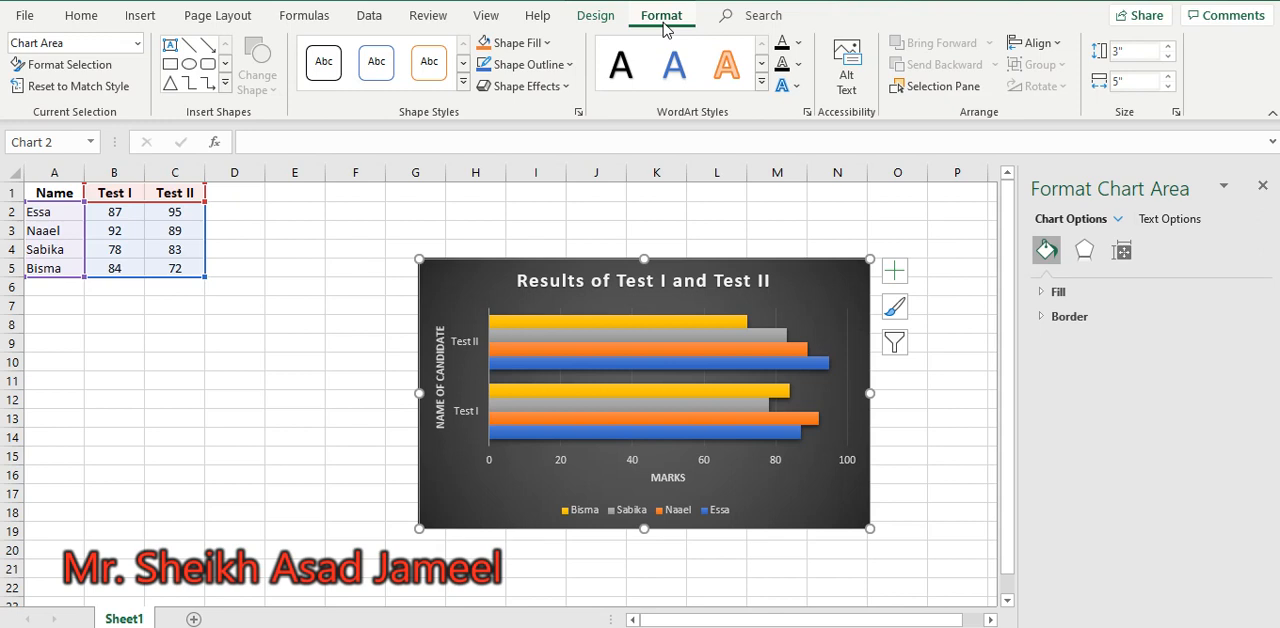
{"action": "left_click", "coordinate": [652, 283]}
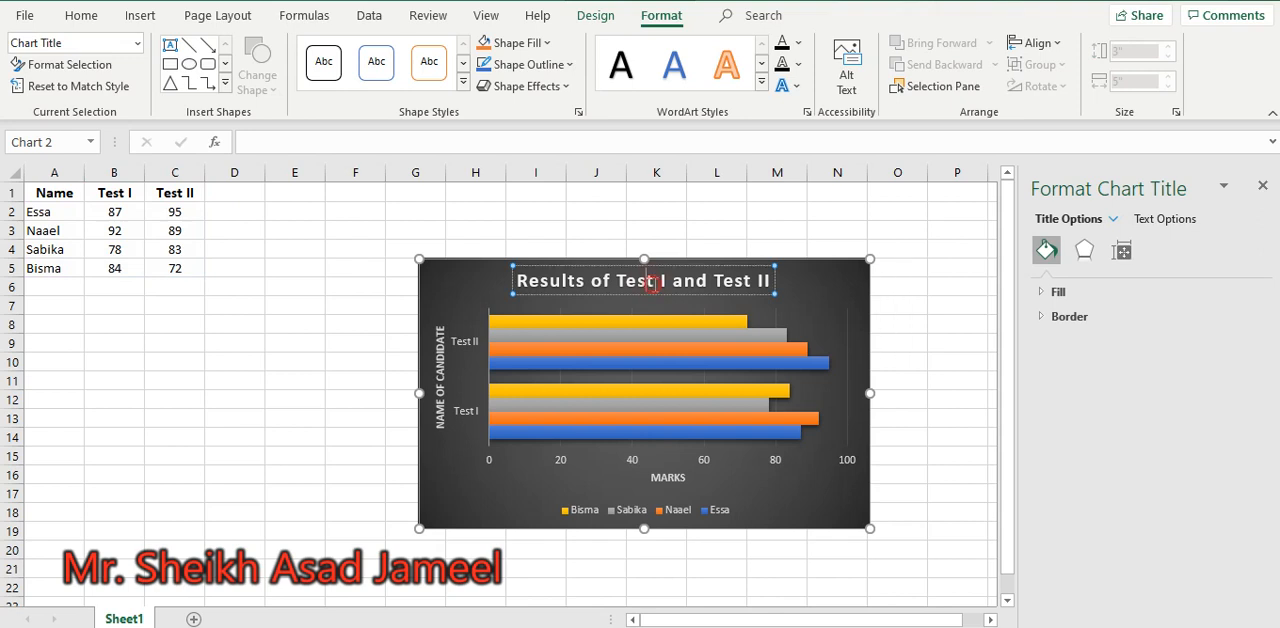
{"action": "triple_click", "coordinate": [653, 283]}
{"action": "left_click", "coordinate": [1263, 186]}
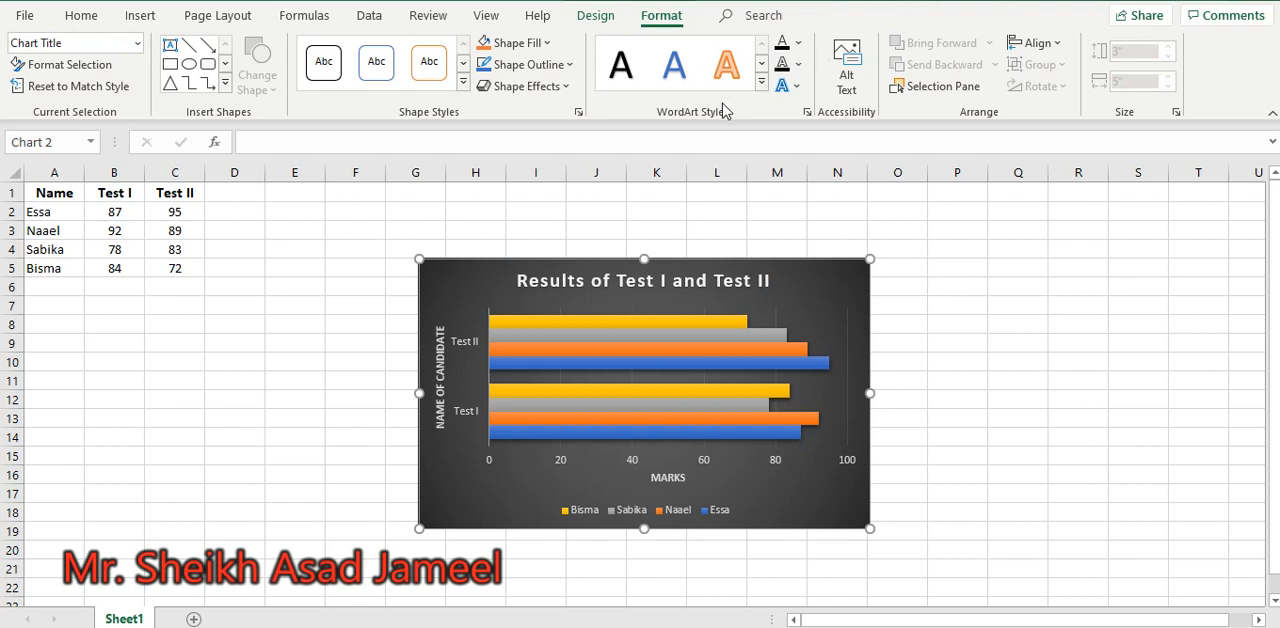
{"action": "left_click", "coordinate": [799, 46]}
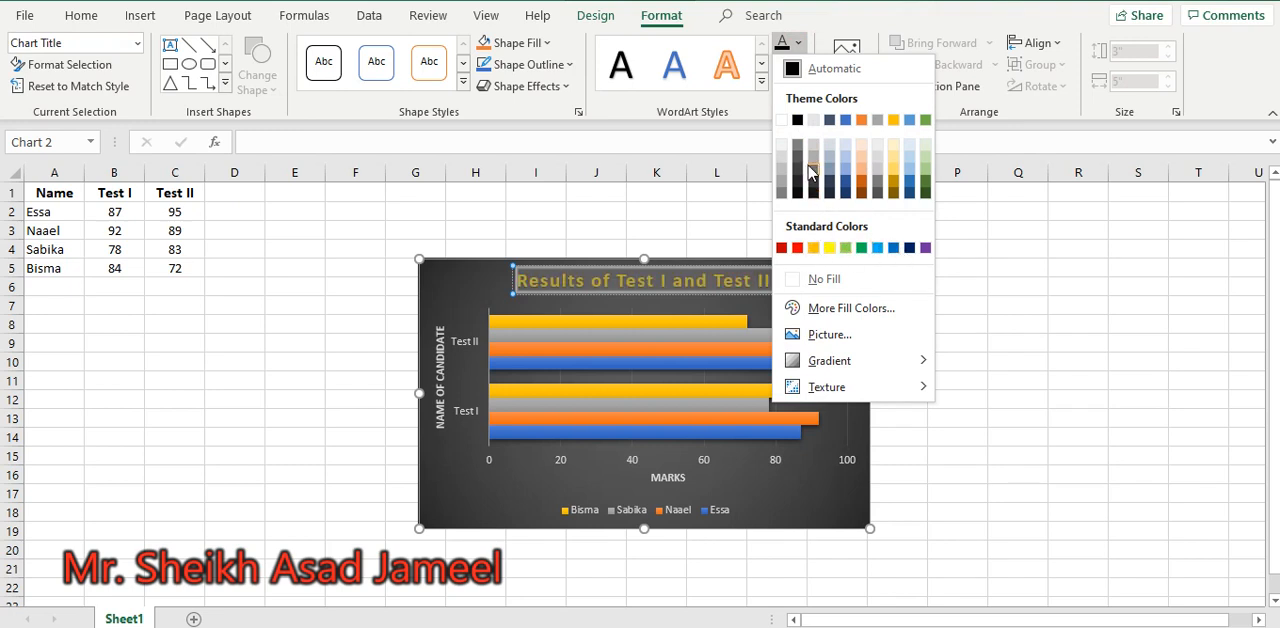
{"action": "left_click", "coordinate": [828, 249]}
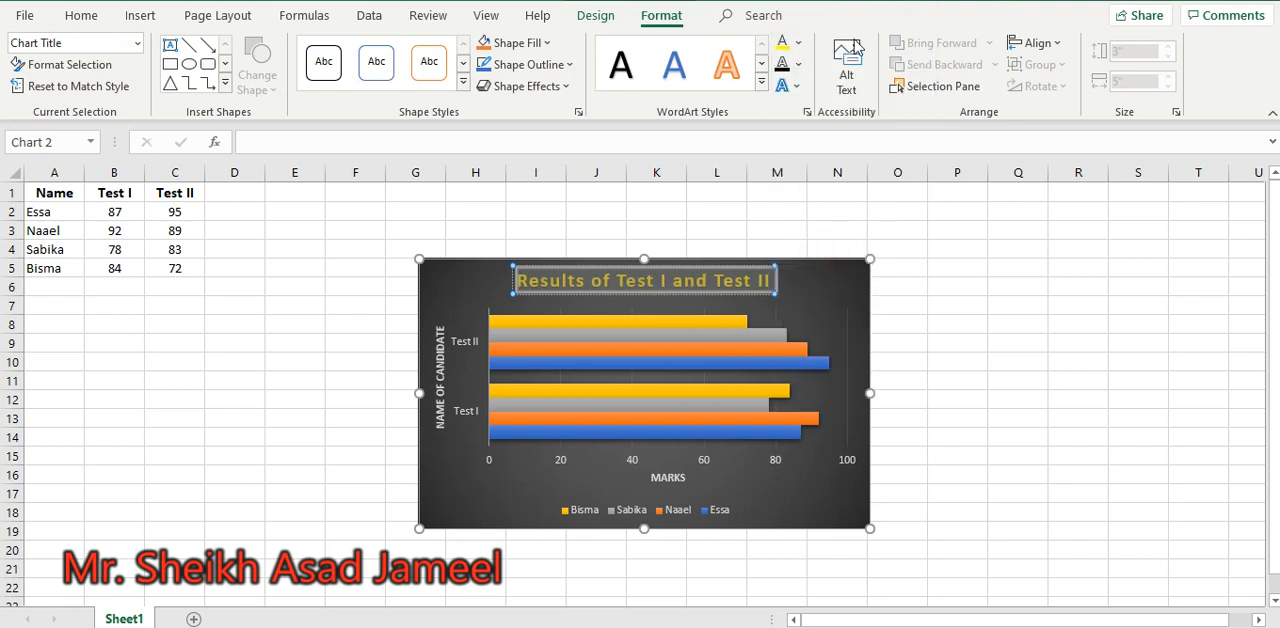
Give the chart title text a 1½ pt outline and view the available text effects without applying one
{"action": "left_click", "coordinate": [797, 66]}
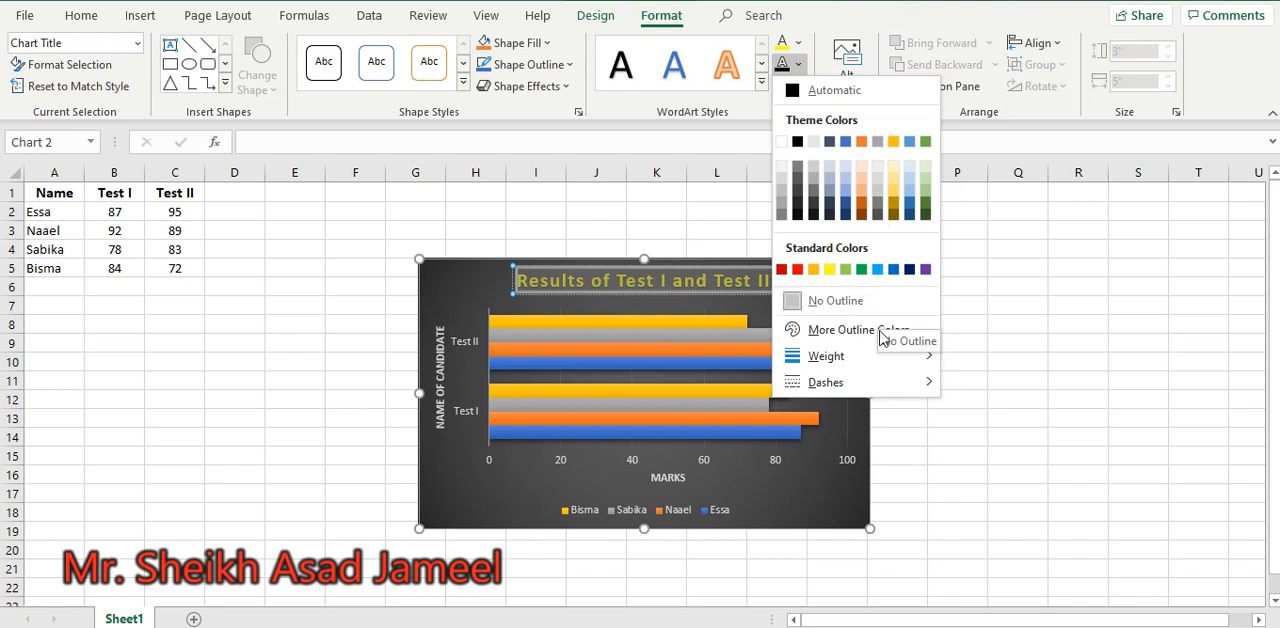
{"action": "mouse_move", "coordinate": [886, 358]}
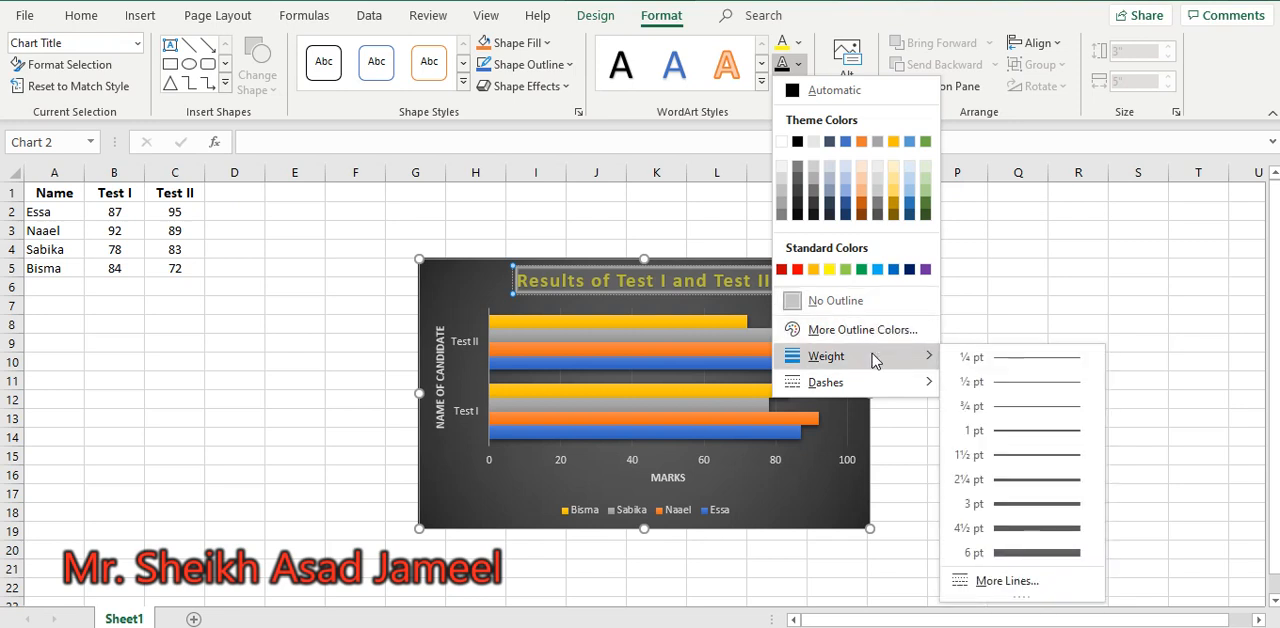
{"action": "left_click", "coordinate": [1035, 453]}
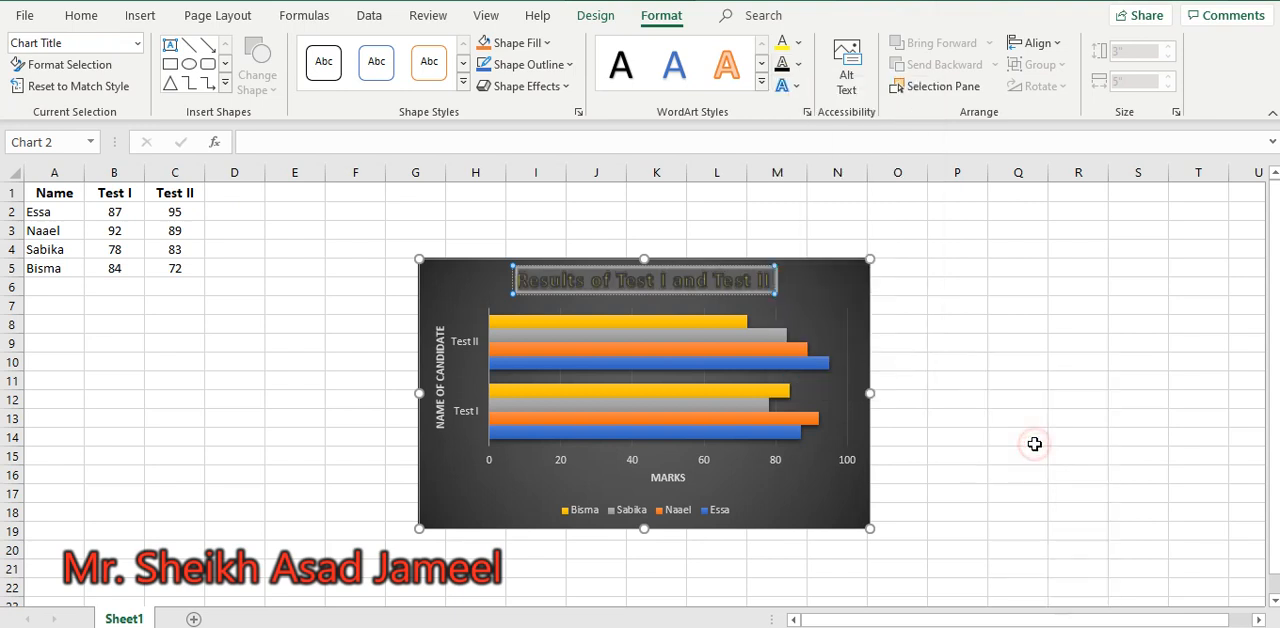
{"action": "left_click", "coordinate": [800, 93]}
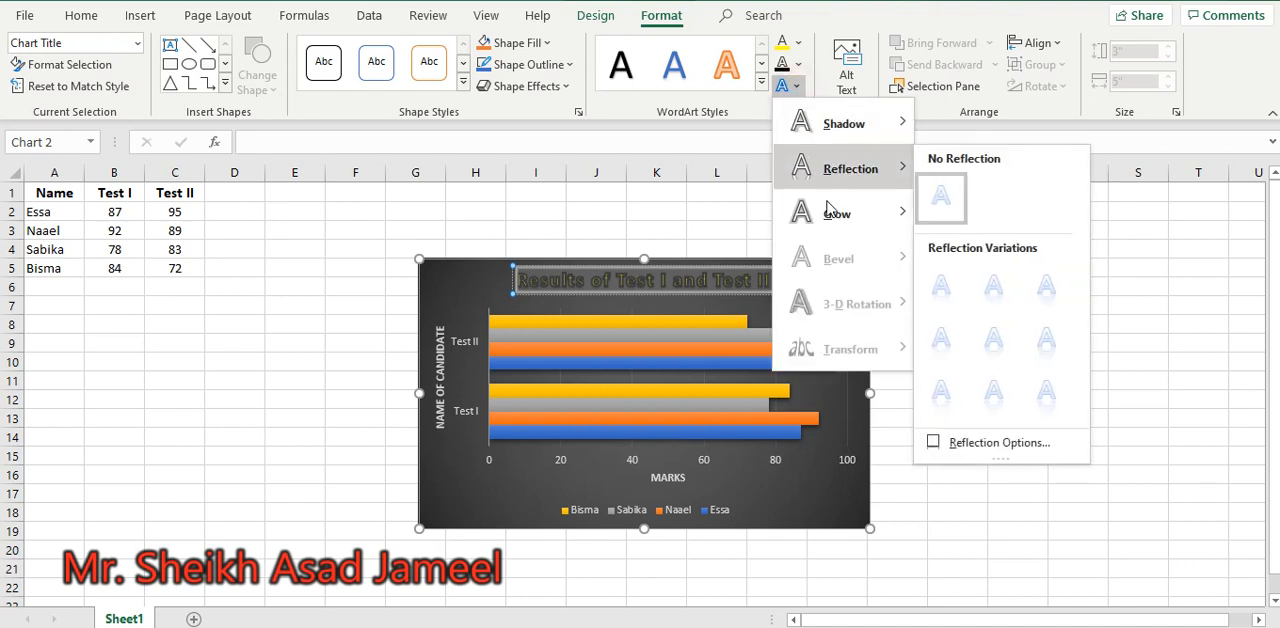
{"action": "left_click", "coordinate": [843, 491]}
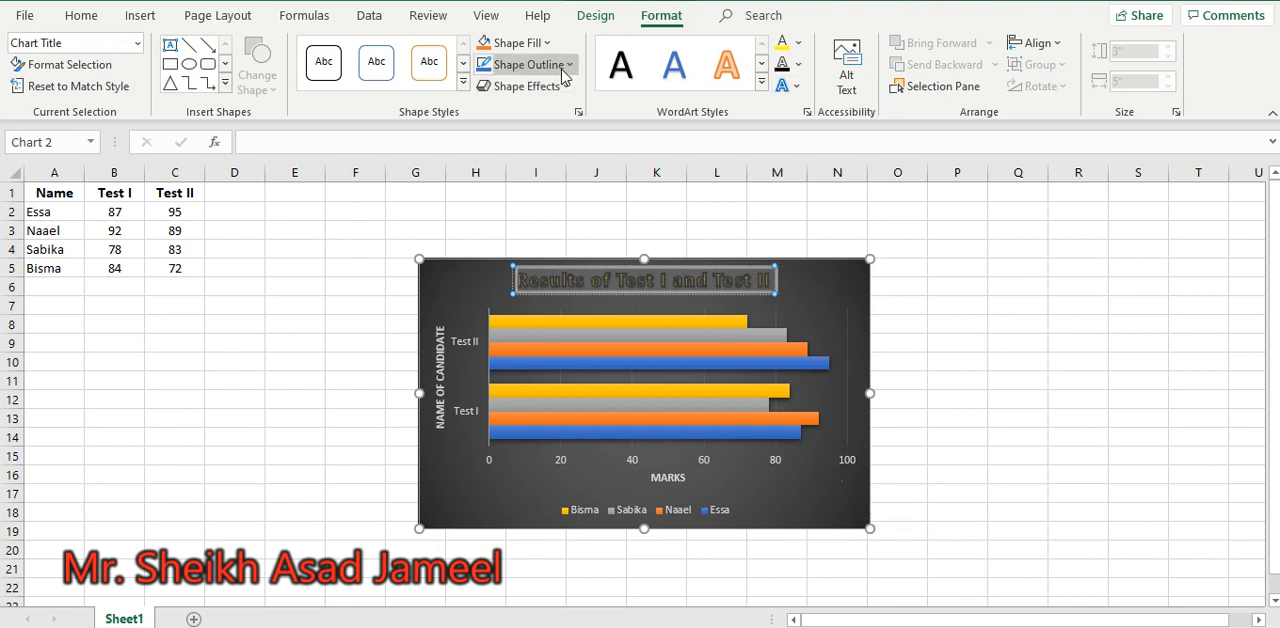
Fill the chart title's box with the first light gradient variation in the second row
{"action": "left_click", "coordinate": [541, 45]}
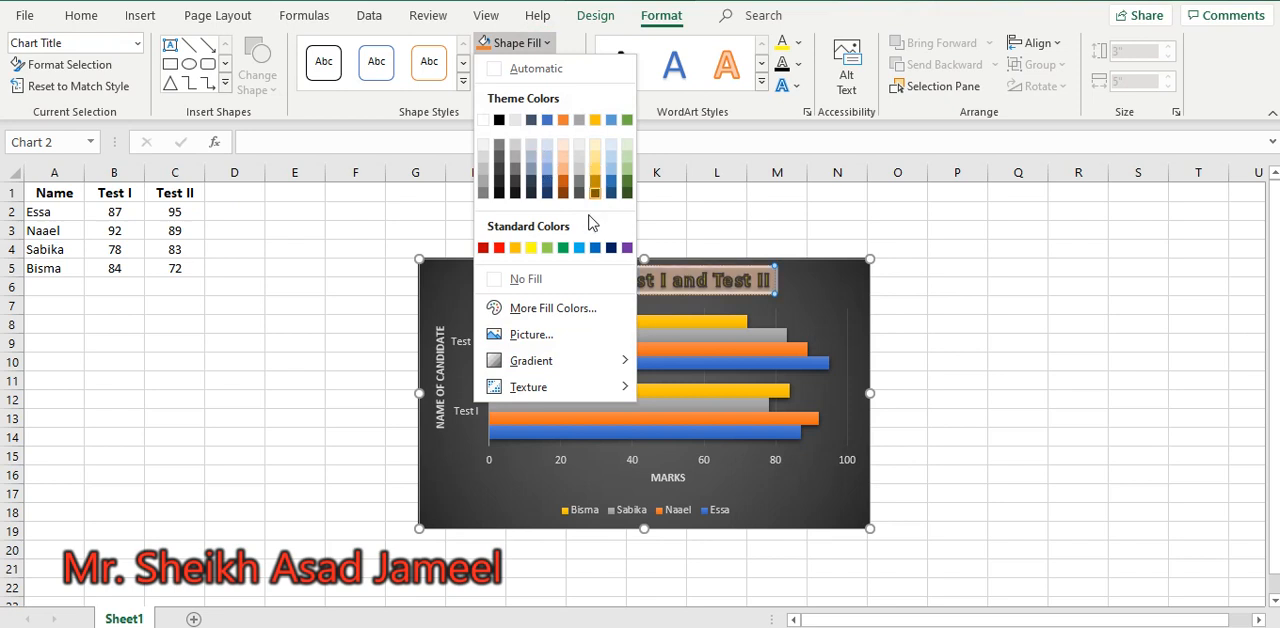
{"action": "mouse_move", "coordinate": [558, 360]}
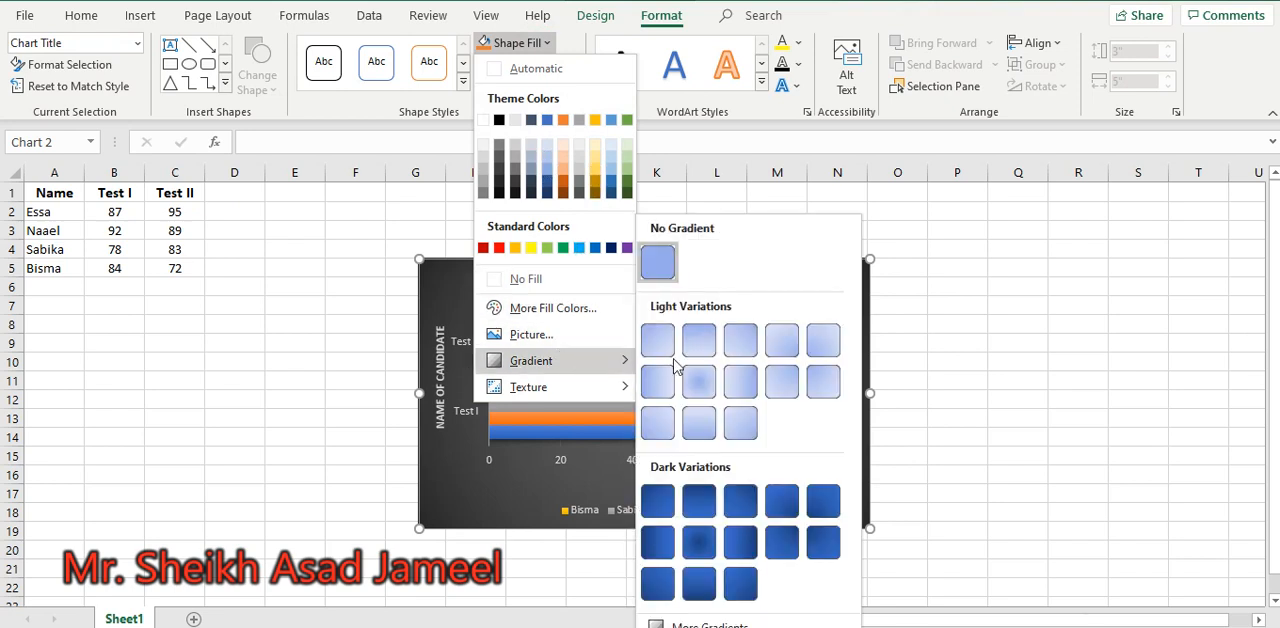
{"action": "left_click", "coordinate": [663, 377]}
Move the chart up and to the right so it spans about columns M to U from row 1
{"action": "left_click_drag", "start_coordinate": [819, 297], "coordinate": [1122, 238]}
{"action": "left_click", "coordinate": [922, 298]}
{"action": "left_click", "coordinate": [846, 216]}
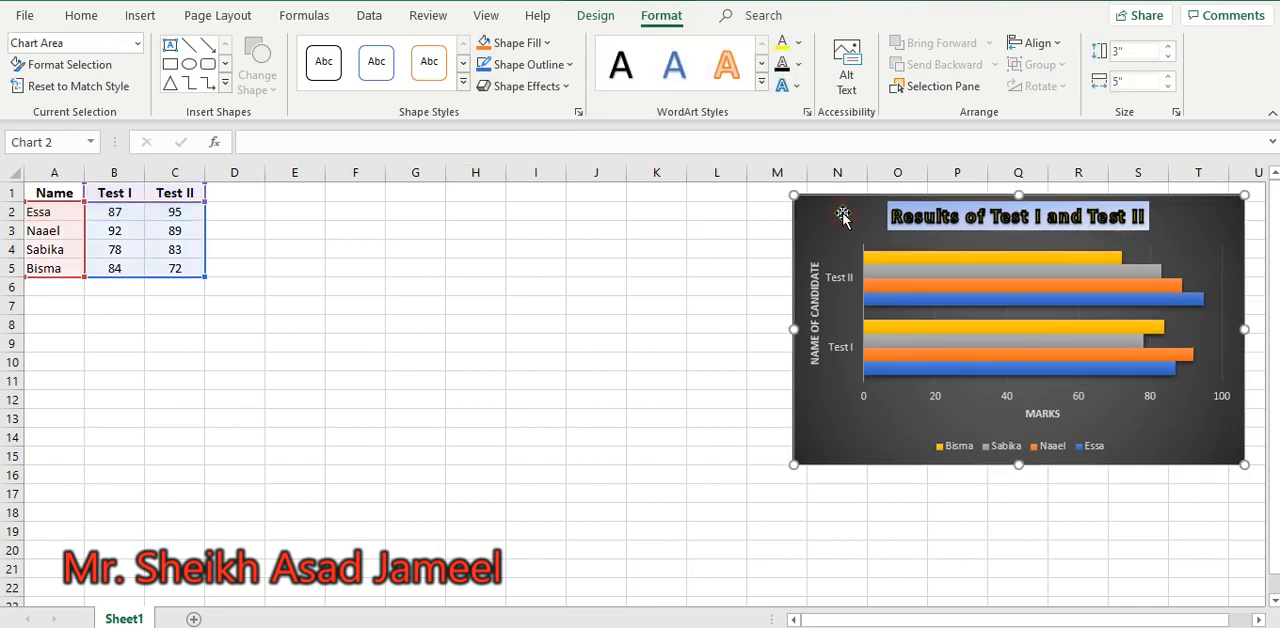
Fill the chart area with a solid dark gray theme color and deselect the chart by selecting cell I4
{"action": "left_click", "coordinate": [509, 42]}
{"action": "left_click", "coordinate": [537, 15]}
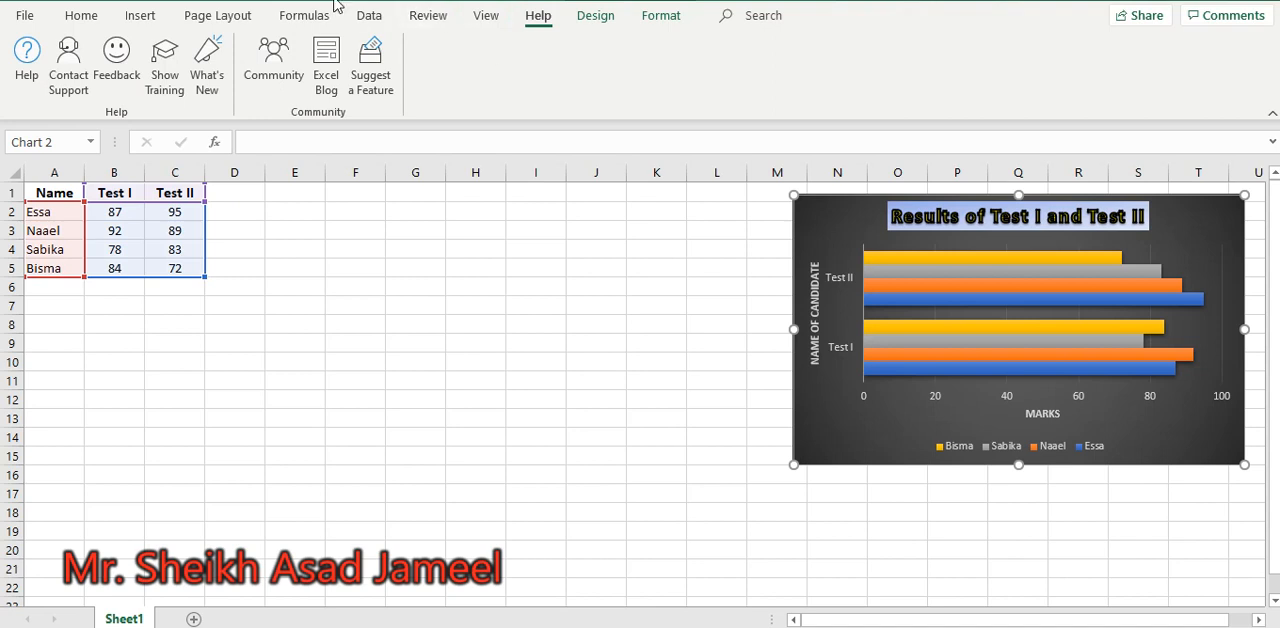
{"action": "left_click", "coordinate": [658, 14]}
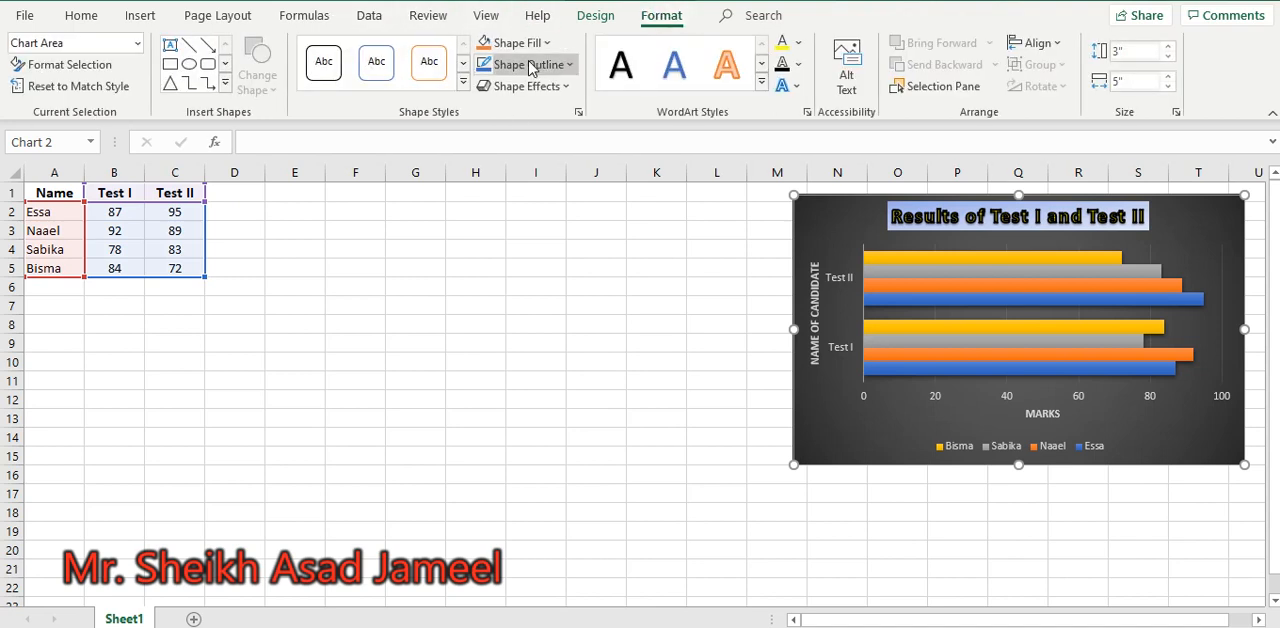
{"action": "left_click", "coordinate": [518, 44]}
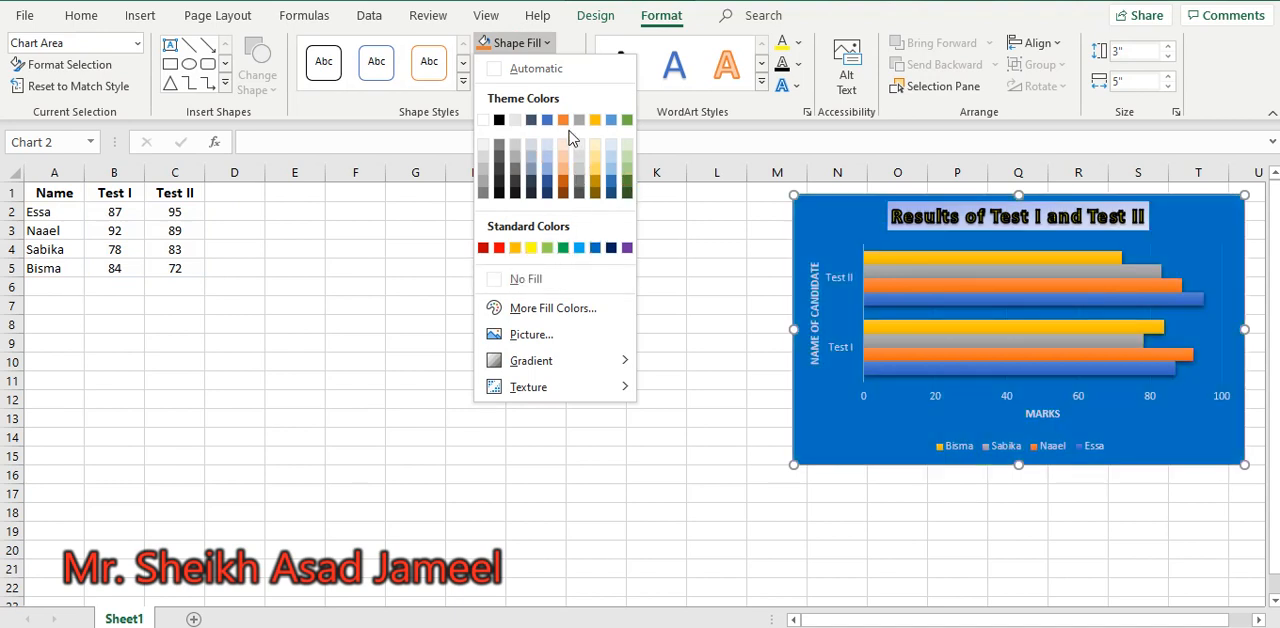
{"action": "left_click", "coordinate": [514, 186]}
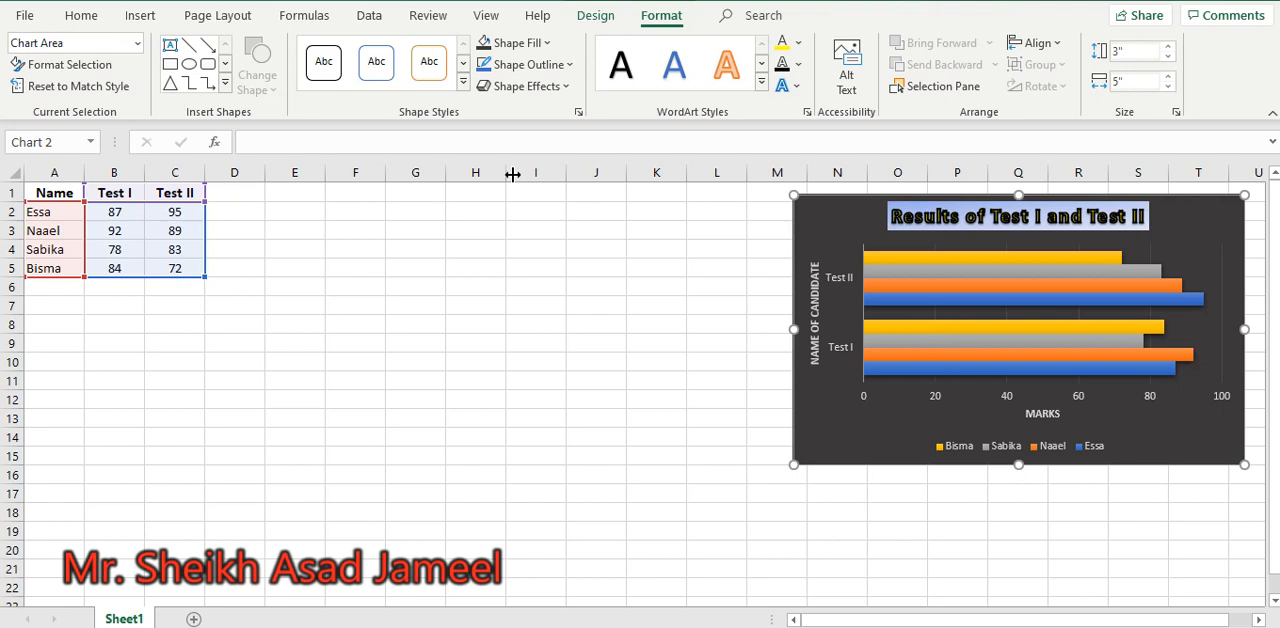
{"action": "left_click", "coordinate": [536, 253]}
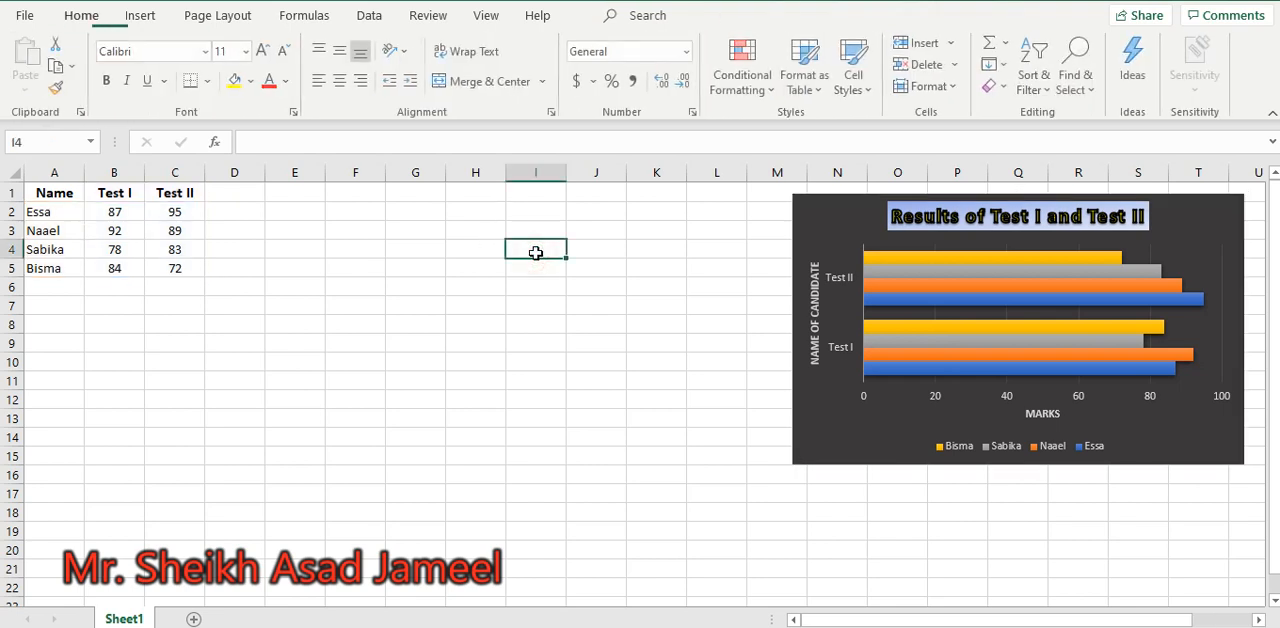